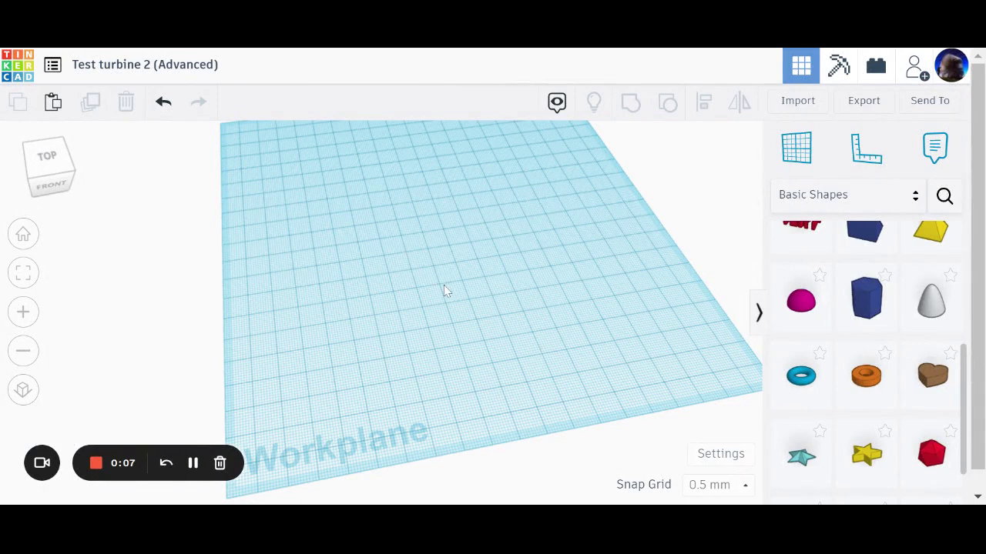
pyautogui.moveTo(434, 301); pyautogui.dragTo(503, 306, button='right')
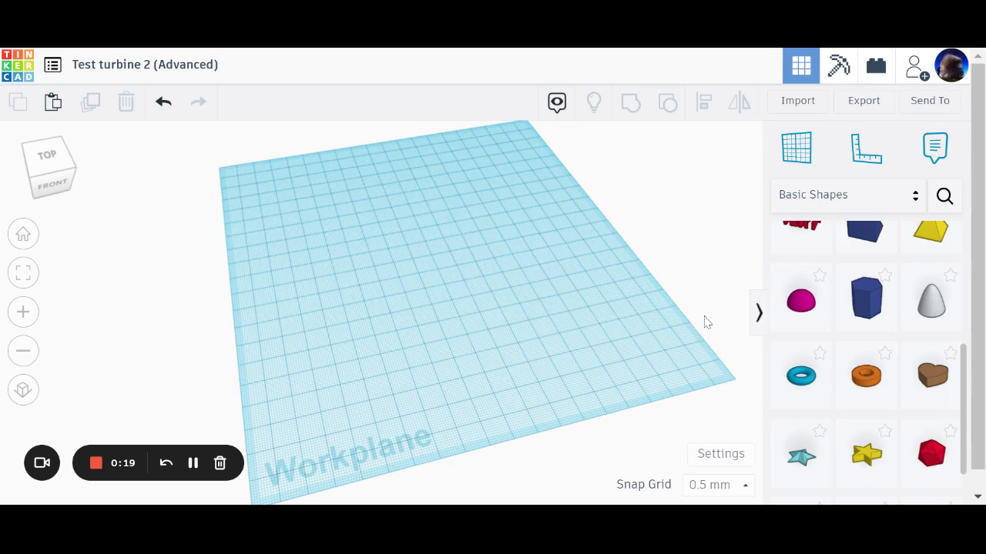
pyautogui.click(898, 208)
pyautogui.scroll(-3, 840, 435)
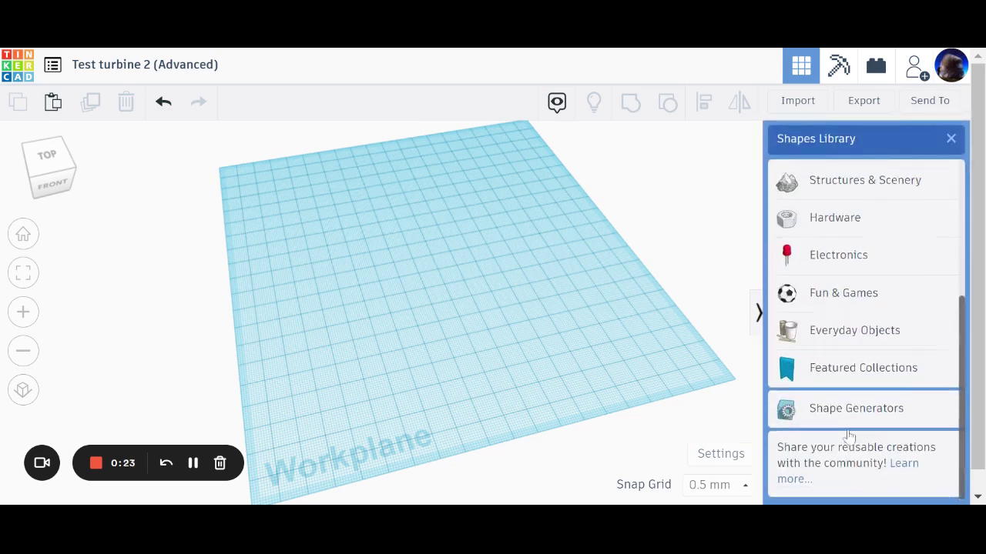
pyautogui.click(645, 320)
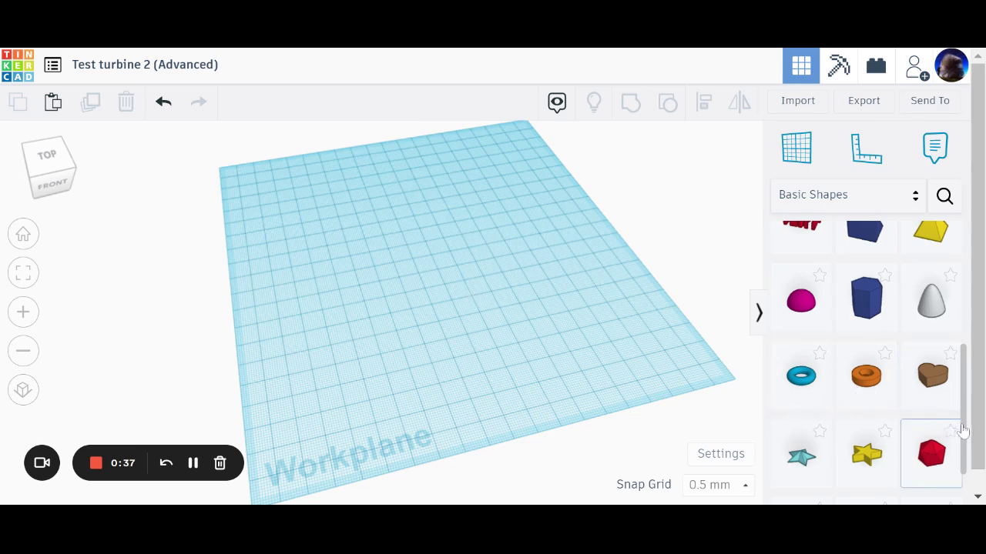
# - Place a solid Paraboloid from the basic shapes near the centre of the workplane
pyautogui.moveTo(967, 434); pyautogui.dragTo(983, 219)
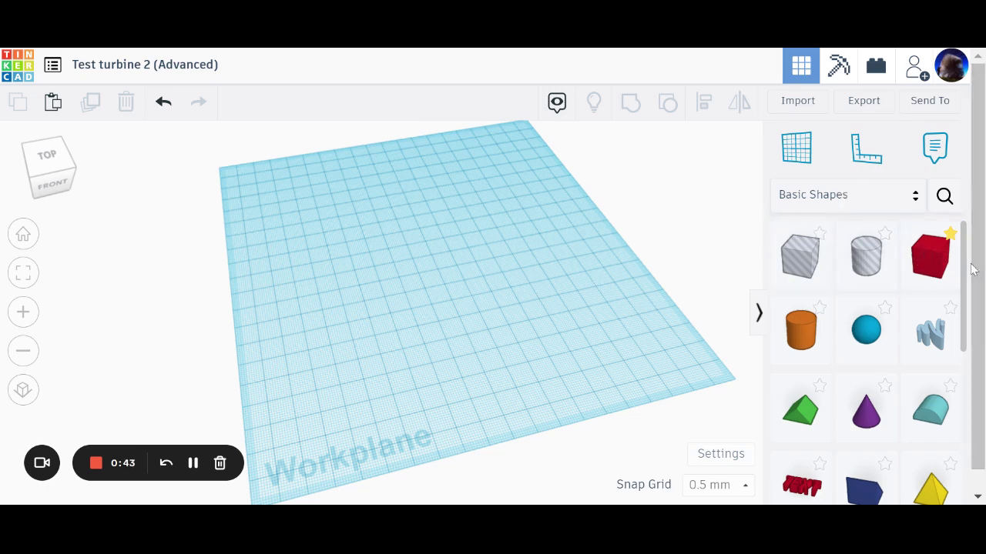
pyautogui.scroll(-3, 968, 279)
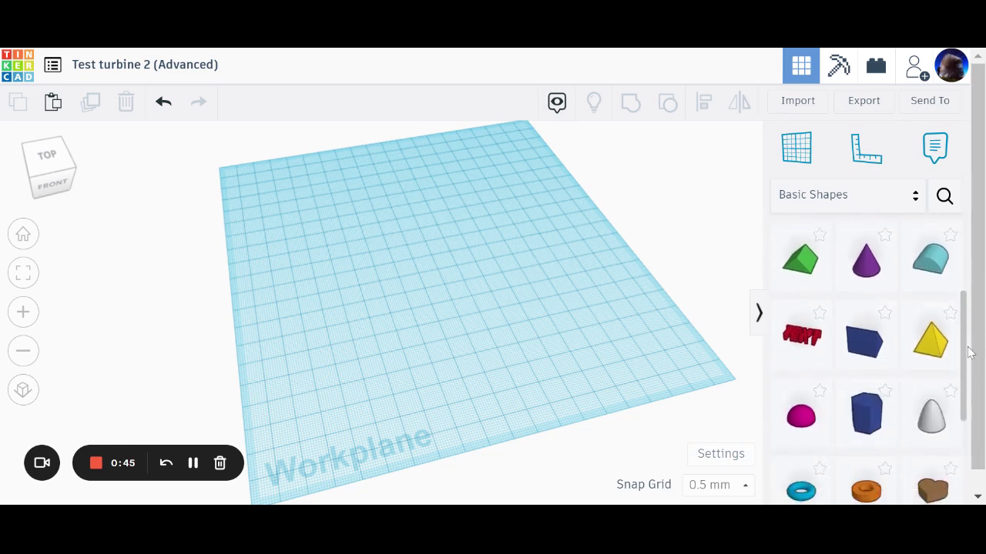
pyautogui.moveTo(931, 368); pyautogui.dragTo(419, 263)
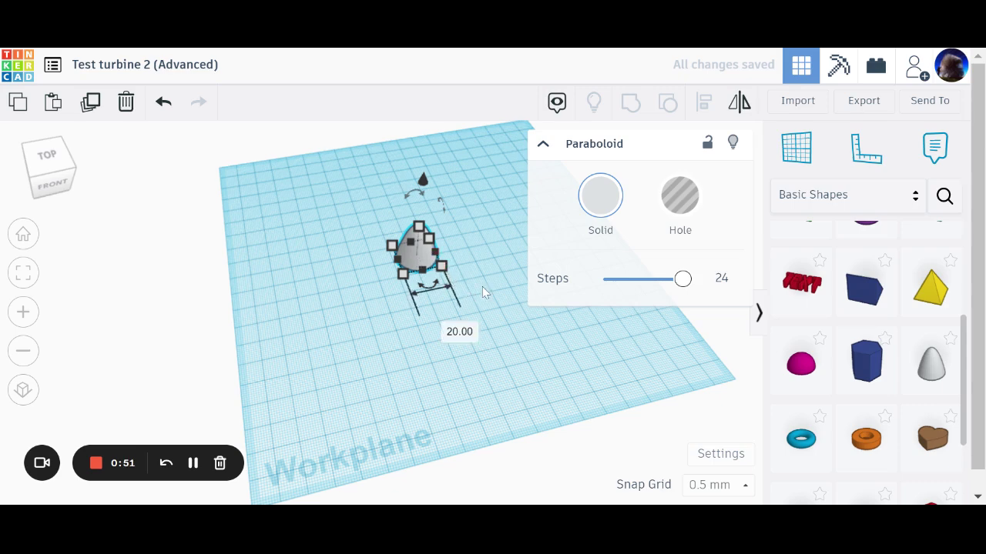
pyautogui.moveTo(482, 286); pyautogui.dragTo(480, 265, button='right')
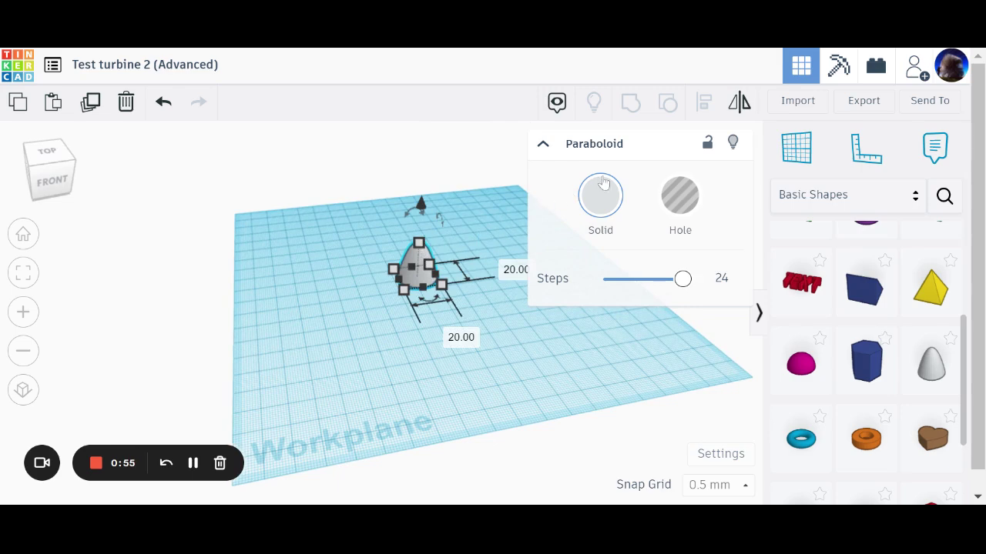
pyautogui.click(473, 243)
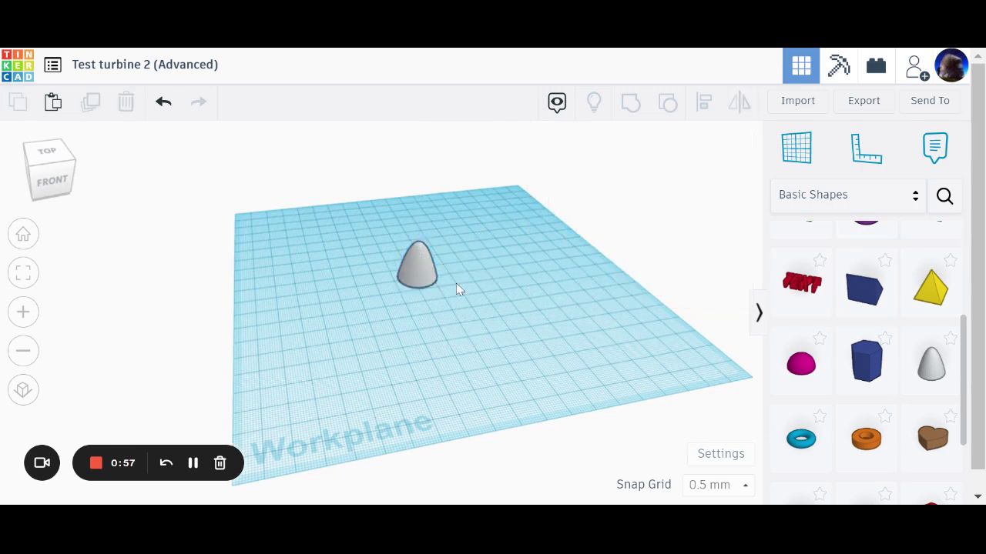
pyautogui.moveTo(456, 289); pyautogui.dragTo(486, 315, button='right')
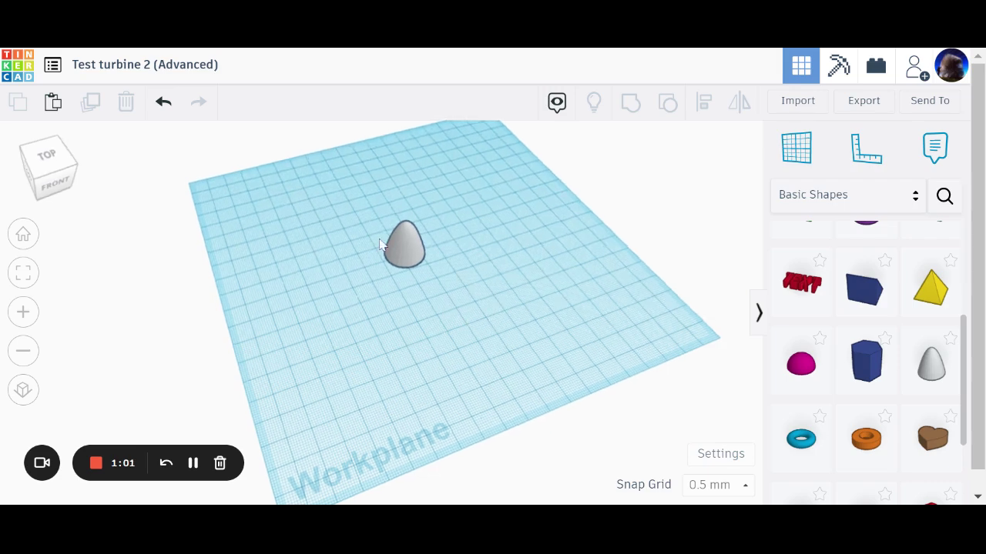
# - Add a solid Half Sphere to the workplane, just in front of the paraboloid
pyautogui.scroll(-2, 806, 329)
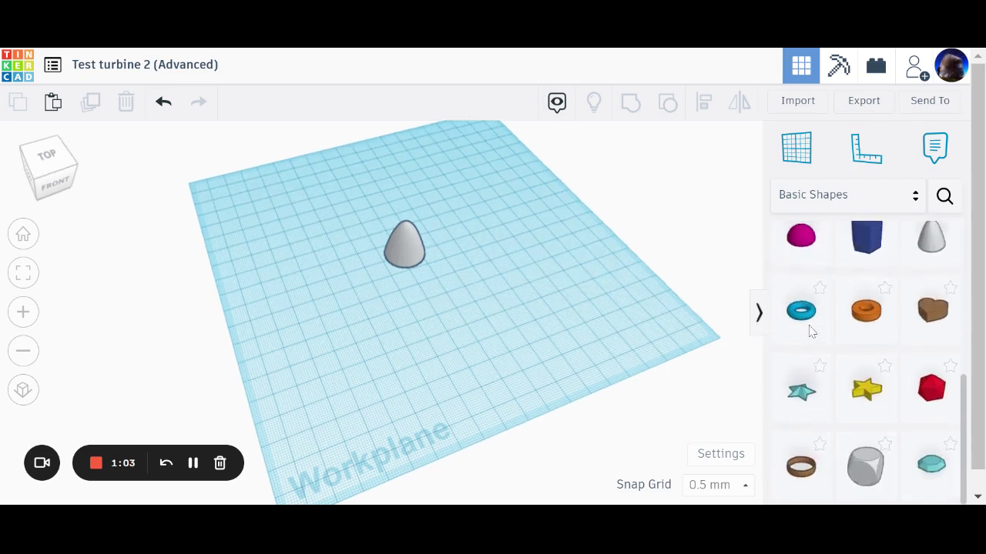
pyautogui.scroll(2, 808, 331)
pyautogui.scroll(3, 809, 331)
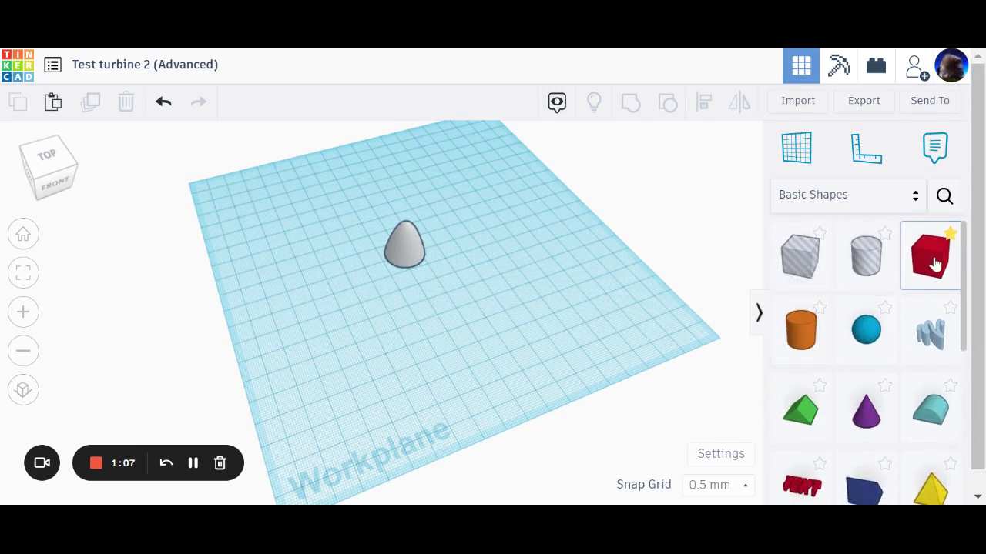
pyautogui.scroll(-4, 870, 324)
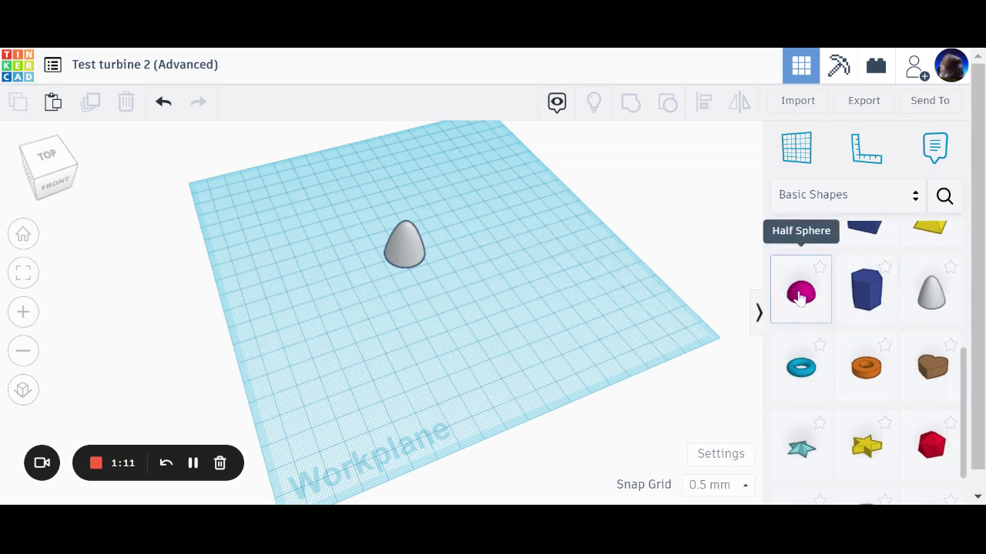
pyautogui.moveTo(778, 308); pyautogui.dragTo(516, 329)
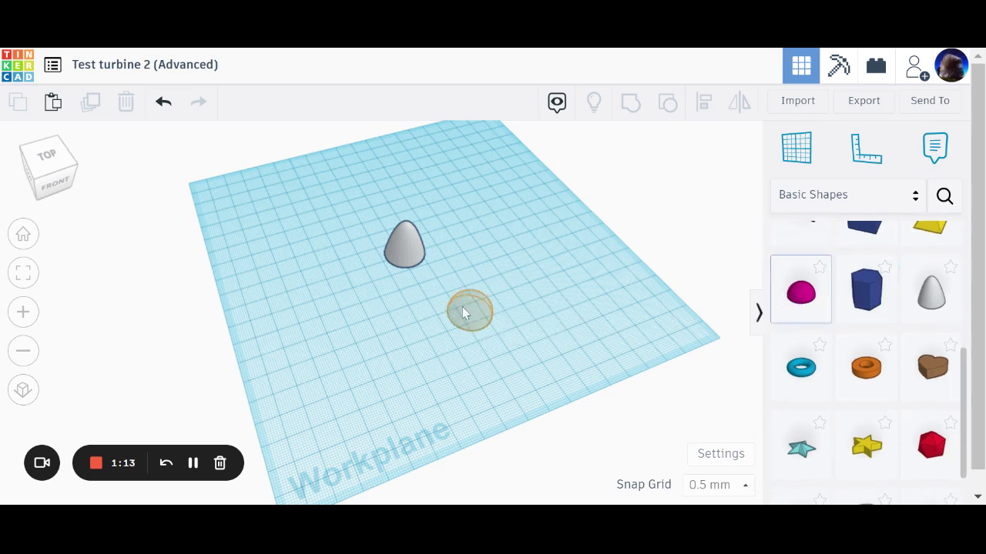
pyautogui.moveTo(464, 312); pyautogui.dragTo(445, 292)
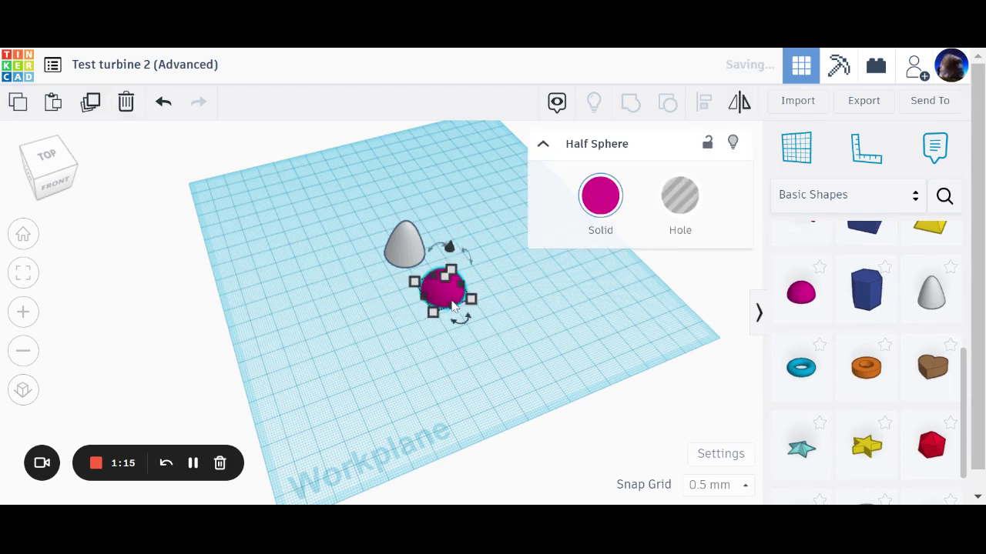
# - Reduce the half sphere's height to flatten it into a shallow dome
pyautogui.moveTo(483, 341); pyautogui.dragTo(463, 356, button='right')
pyautogui.scroll(1, 470, 315)
pyautogui.scroll(1, 474, 306)
pyautogui.moveTo(429, 306); pyautogui.dragTo(431, 308, button='right')
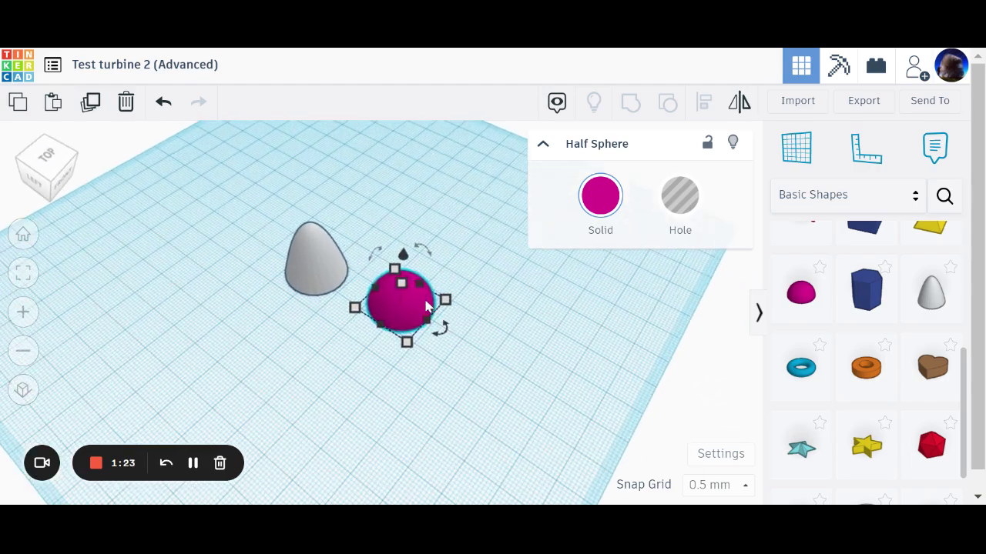
pyautogui.moveTo(464, 346); pyautogui.dragTo(467, 319, button='right')
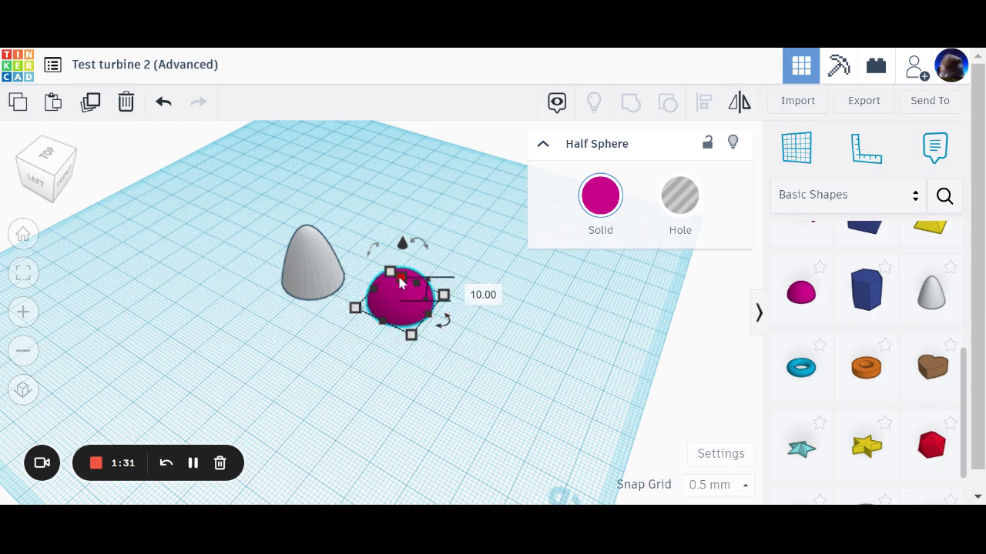
pyautogui.moveTo(399, 277); pyautogui.dragTo(403, 297)
pyautogui.click(462, 375)
pyautogui.moveTo(462, 374)
pyautogui.mouseDown(button='right')
pyautogui.moveTo(455, 363)
pyautogui.moveTo(495, 312)
pyautogui.moveTo(473, 349)
pyautogui.moveTo(475, 378)
pyautogui.moveTo(469, 372)
pyautogui.mouseUp(button='right')
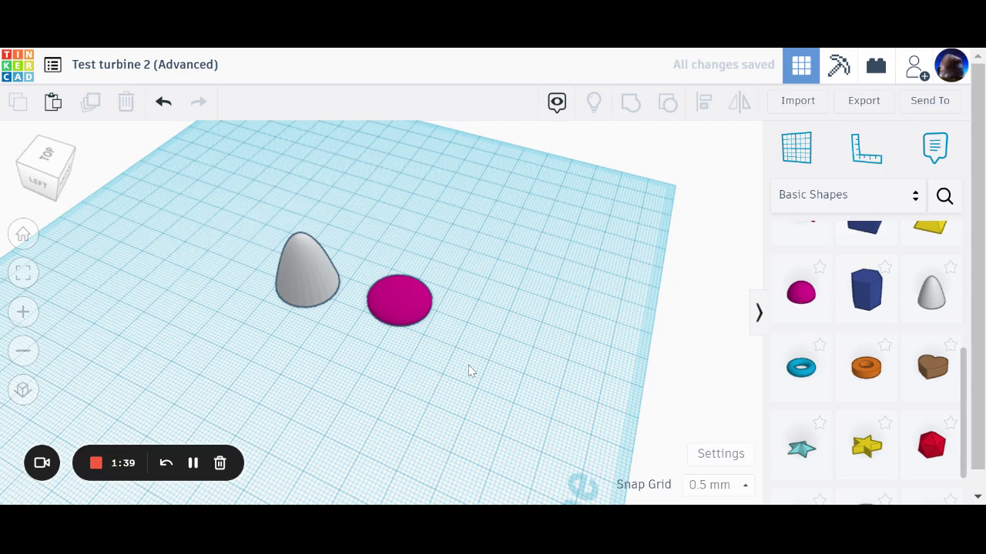
# - Stretch the flattened half sphere to about 101 mm long and move it so one end meets the paraboloid's base
pyautogui.click(428, 316)
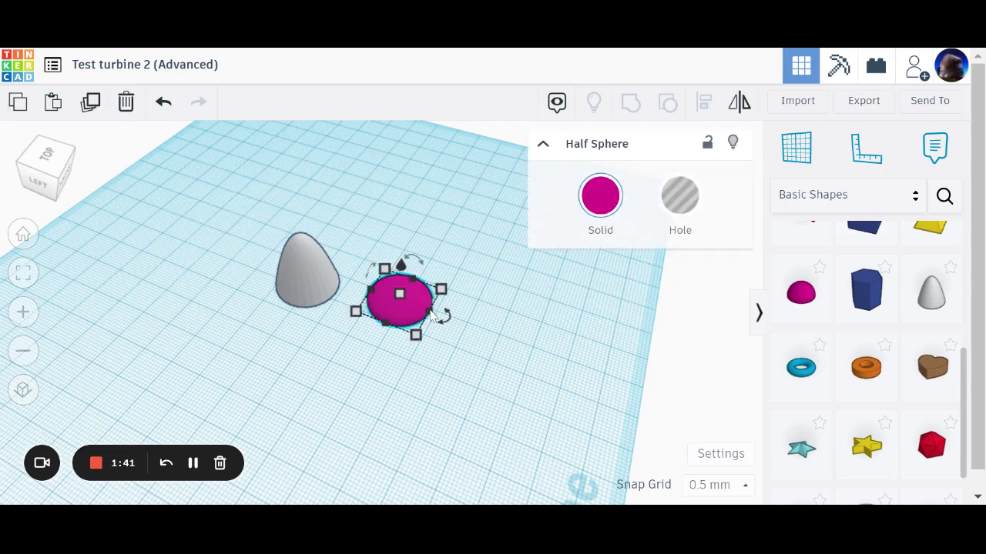
pyautogui.moveTo(432, 314); pyautogui.dragTo(664, 399)
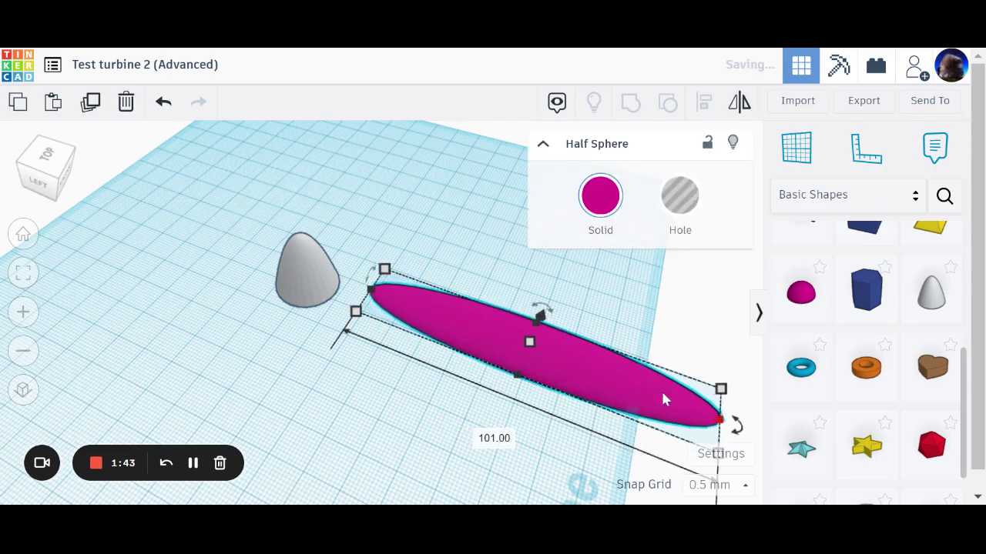
pyautogui.moveTo(604, 389); pyautogui.dragTo(537, 383)
pyautogui.click(556, 318)
pyautogui.moveTo(557, 318); pyautogui.dragTo(369, 324, button='right')
# - Align the stretched half sphere and the paraboloid so they are centred on each other across their width
pyautogui.moveTo(265, 146); pyautogui.dragTo(434, 340)
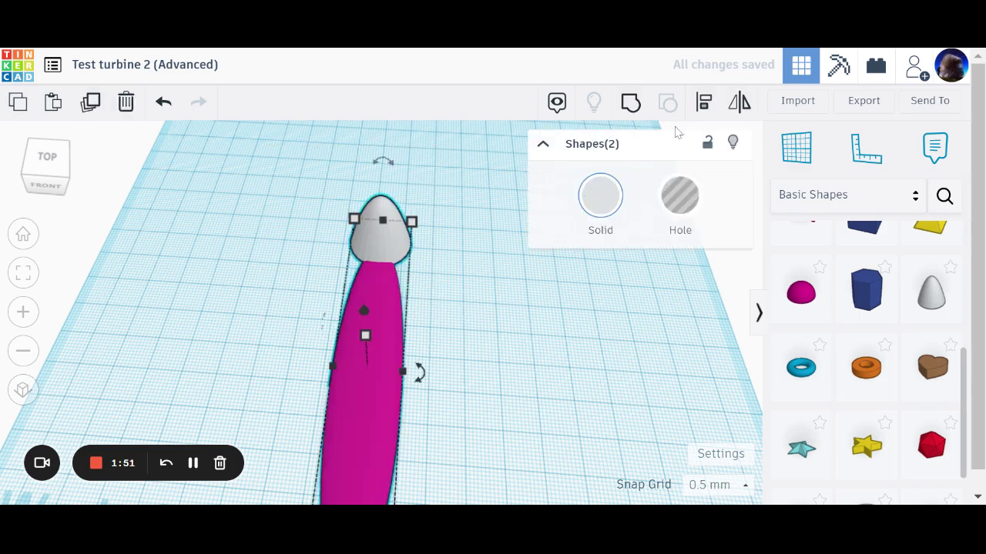
pyautogui.click(706, 102)
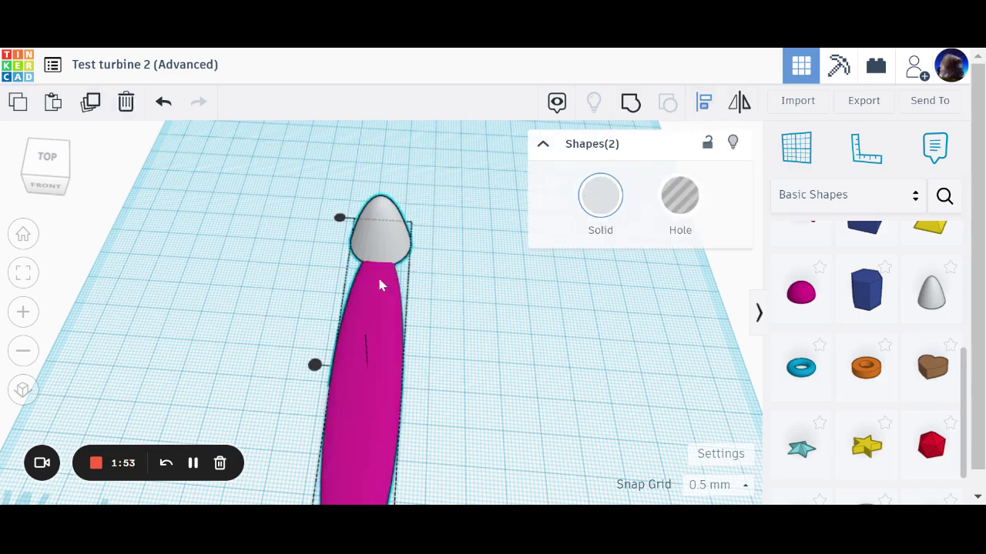
pyautogui.scroll(-1, 258, 331)
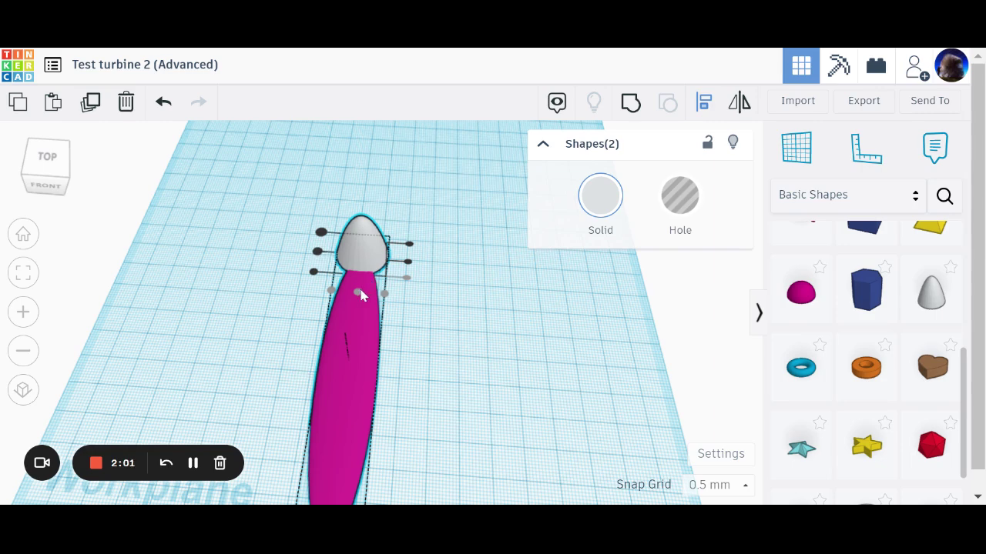
pyautogui.click(359, 295)
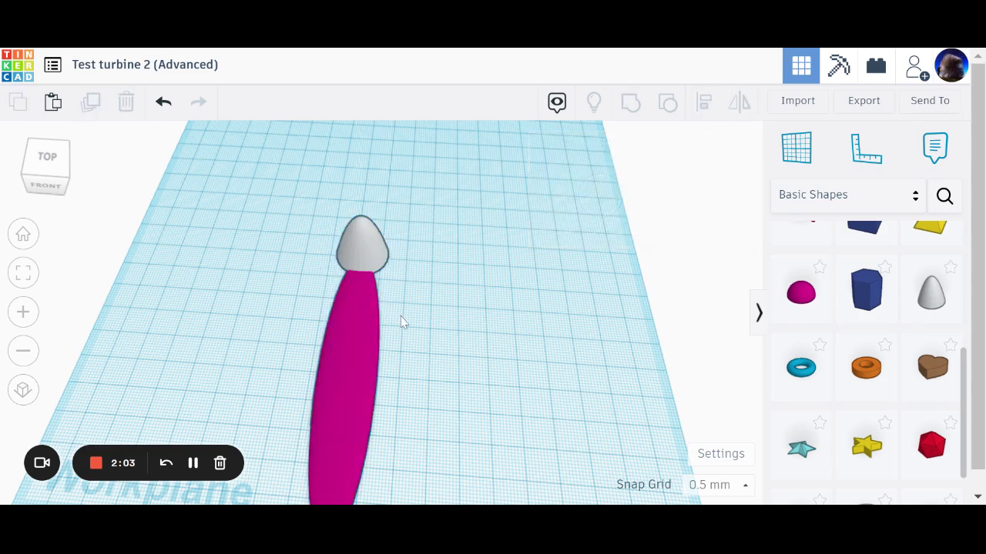
# - Rotate the stretched half sphere by -27° about its long axis to pitch it like a turbine blade
pyautogui.scroll(-1, 407, 322)
pyautogui.moveTo(413, 343); pyautogui.dragTo(501, 288, button='right')
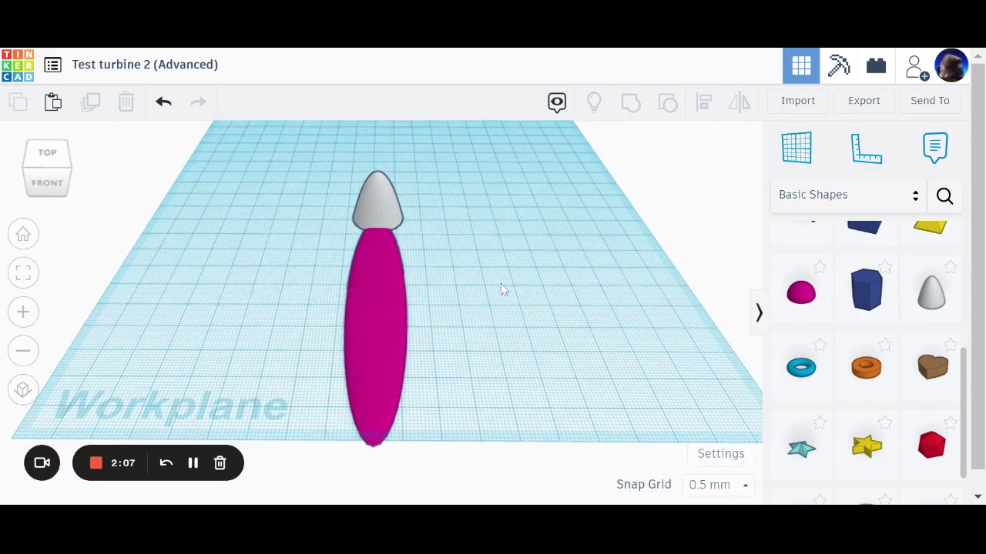
pyautogui.moveTo(488, 317); pyautogui.dragTo(532, 295, button='middle')
pyautogui.moveTo(532, 295); pyautogui.dragTo(528, 247, button='right')
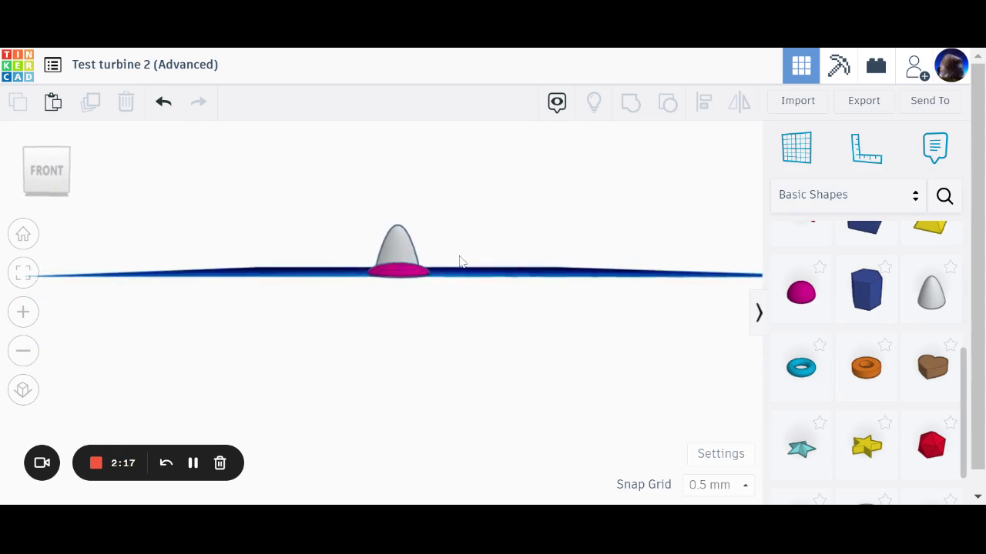
pyautogui.scroll(1, 397, 280)
pyautogui.scroll(4, 397, 280)
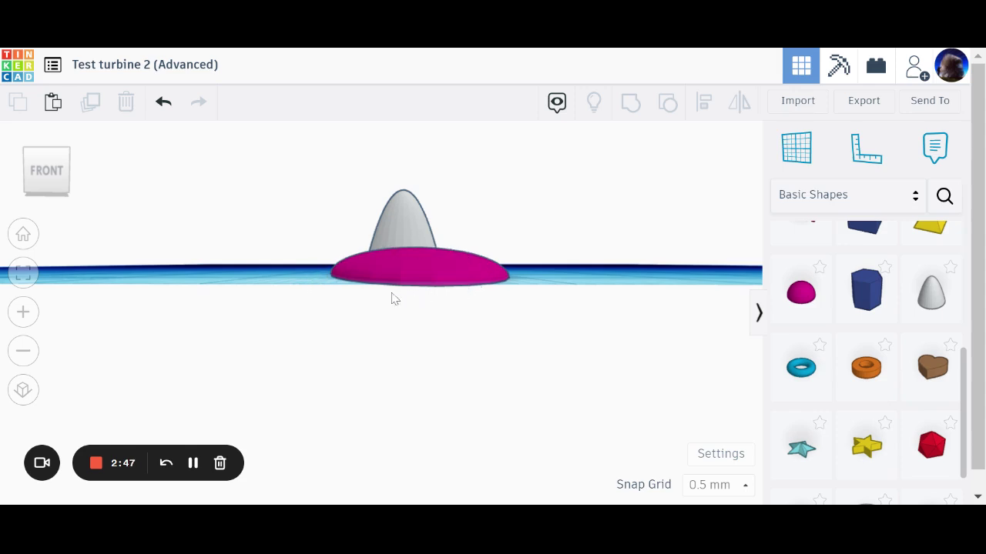
pyautogui.moveTo(431, 328)
pyautogui.mouseDown(button='right')
pyautogui.moveTo(401, 352)
pyautogui.moveTo(426, 312)
pyautogui.moveTo(521, 288)
pyautogui.moveTo(390, 313)
pyautogui.moveTo(377, 325)
pyautogui.moveTo(423, 336)
pyautogui.mouseUp(button='right')
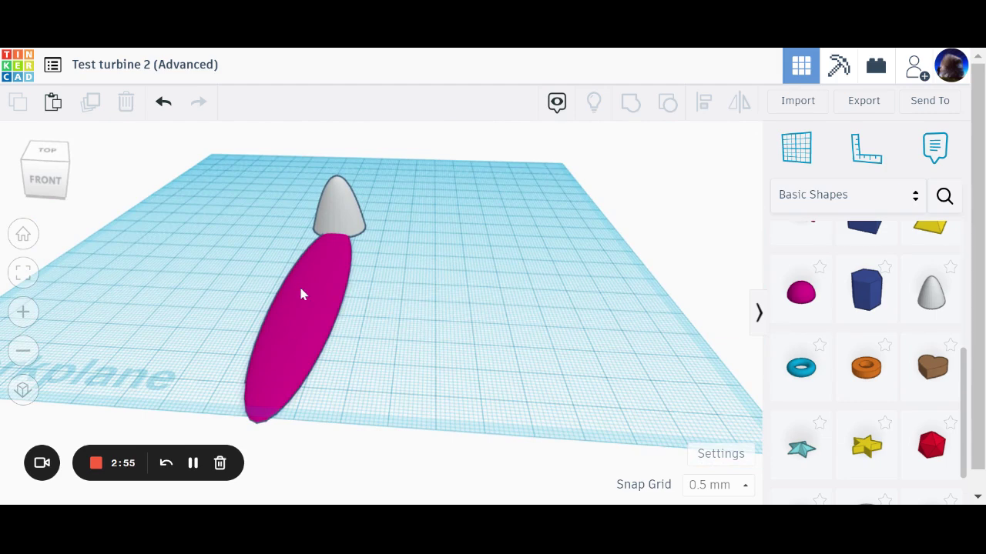
pyautogui.click(308, 311)
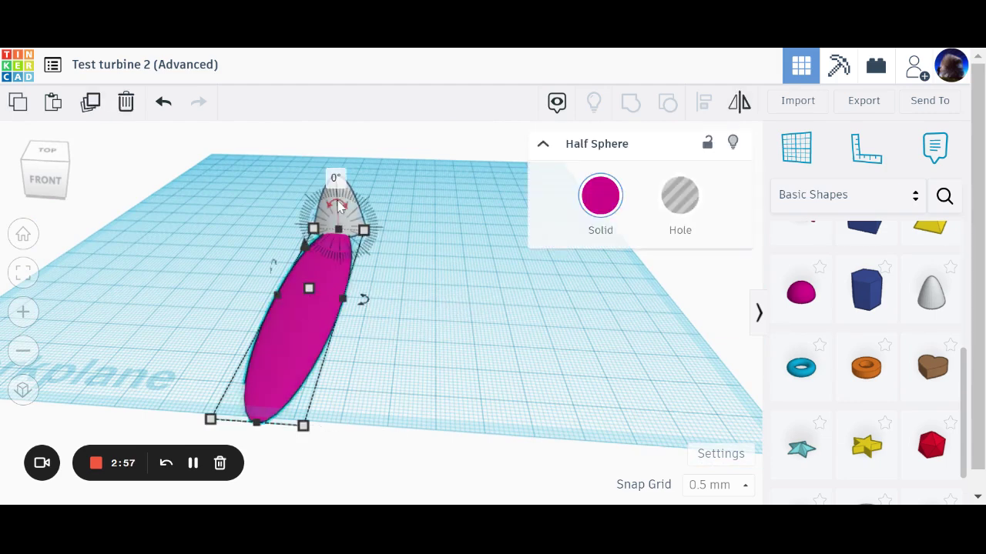
pyautogui.moveTo(339, 205); pyautogui.dragTo(322, 198)
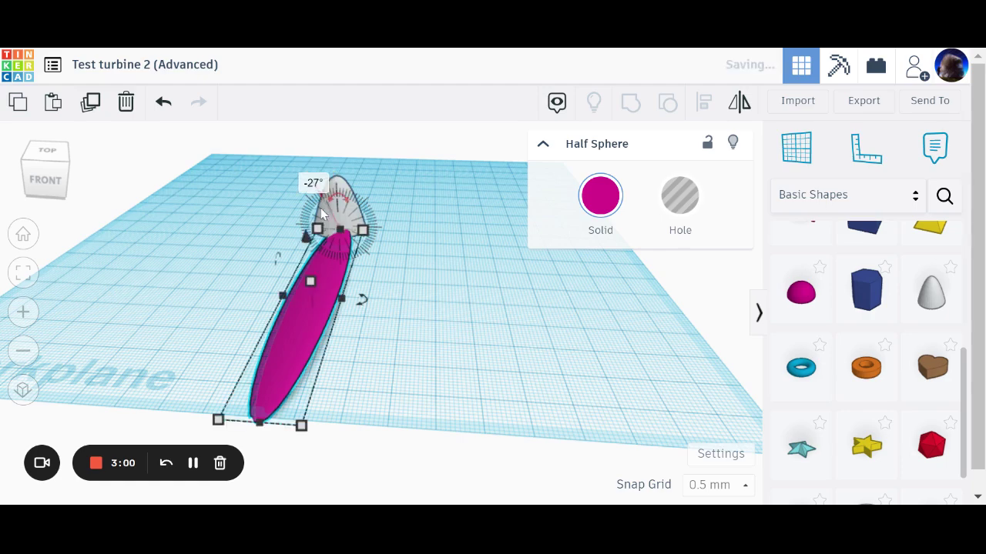
pyautogui.click(402, 286)
pyautogui.click(312, 309)
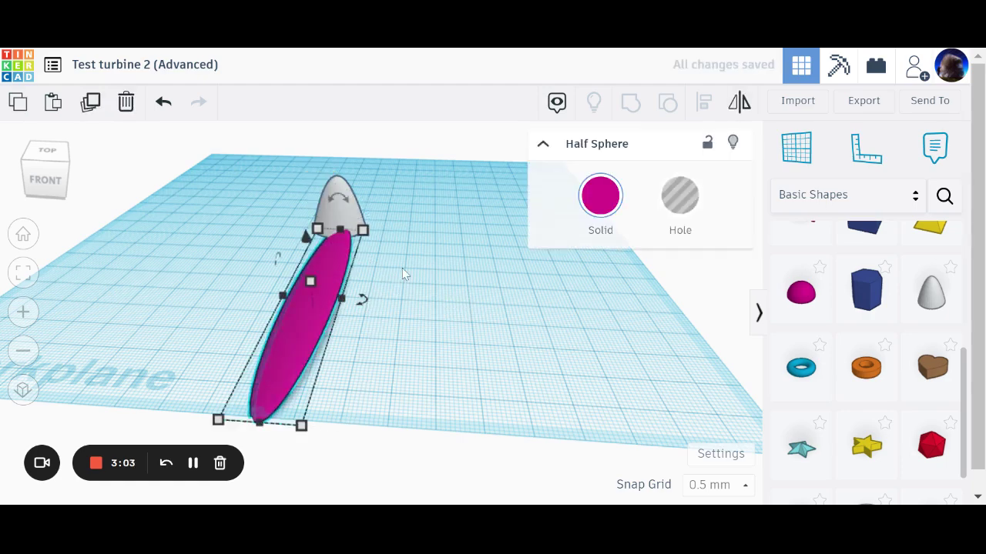
pyautogui.click(423, 308)
# - Align the pitched blade with the paraboloid so it is centred across the paraboloid's width
pyautogui.moveTo(423, 308); pyautogui.dragTo(330, 319, button='right')
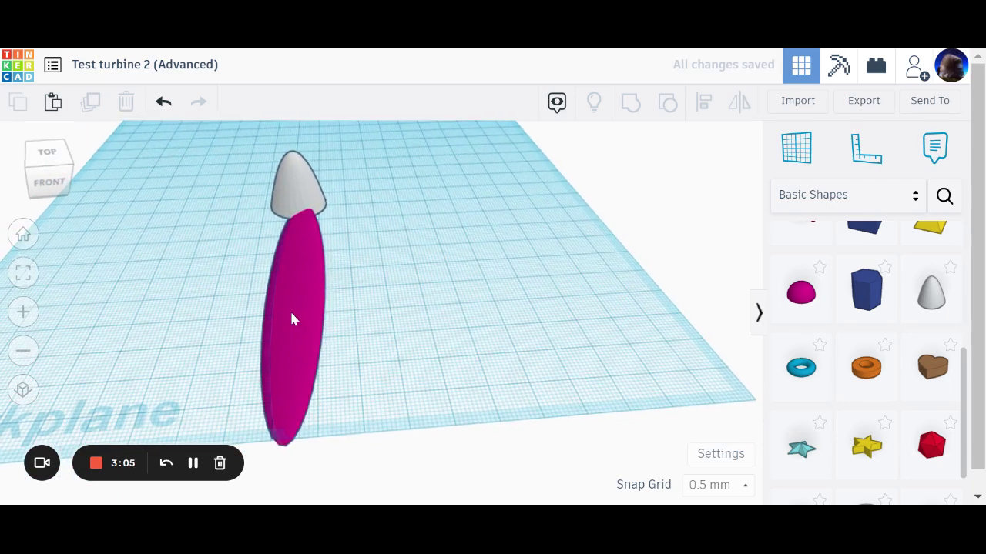
pyautogui.click(292, 314)
pyautogui.click(296, 240)
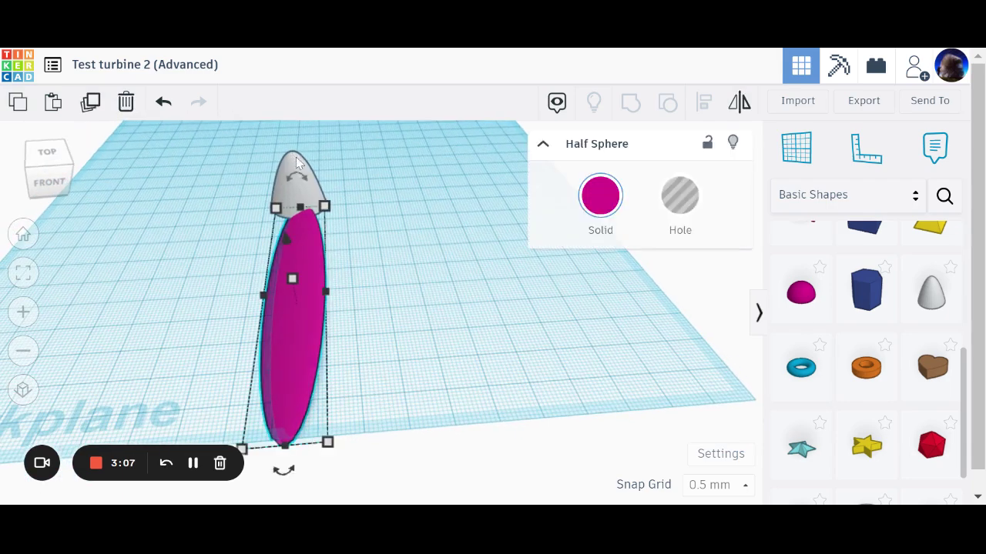
pyautogui.keyDown('shift'); pyautogui.click(298, 162); pyautogui.keyUp('shift')
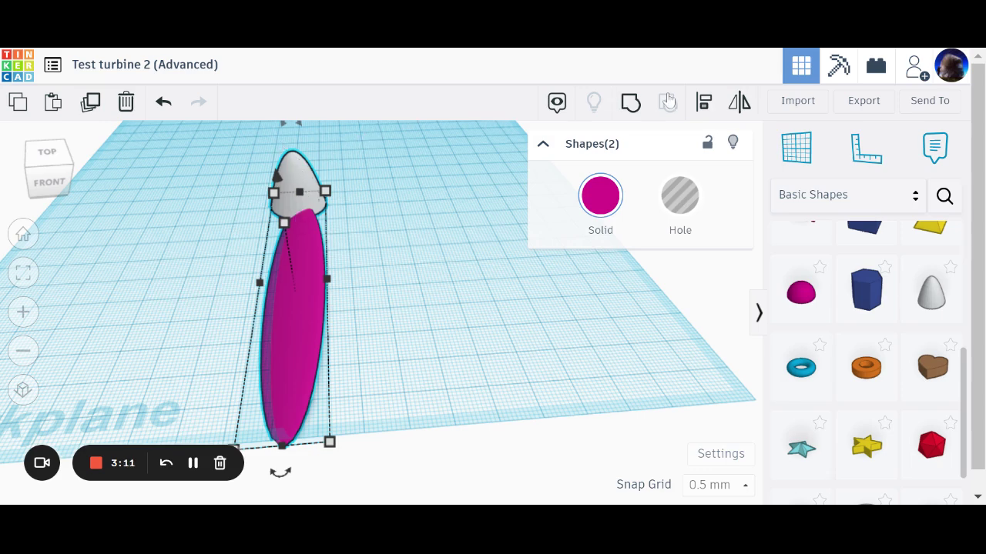
pyautogui.click(704, 104)
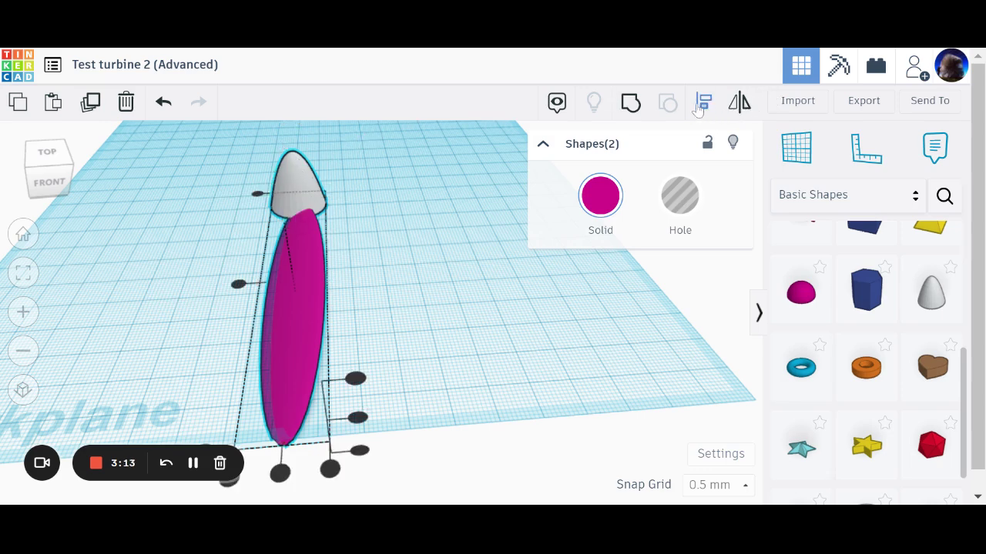
pyautogui.click(285, 176)
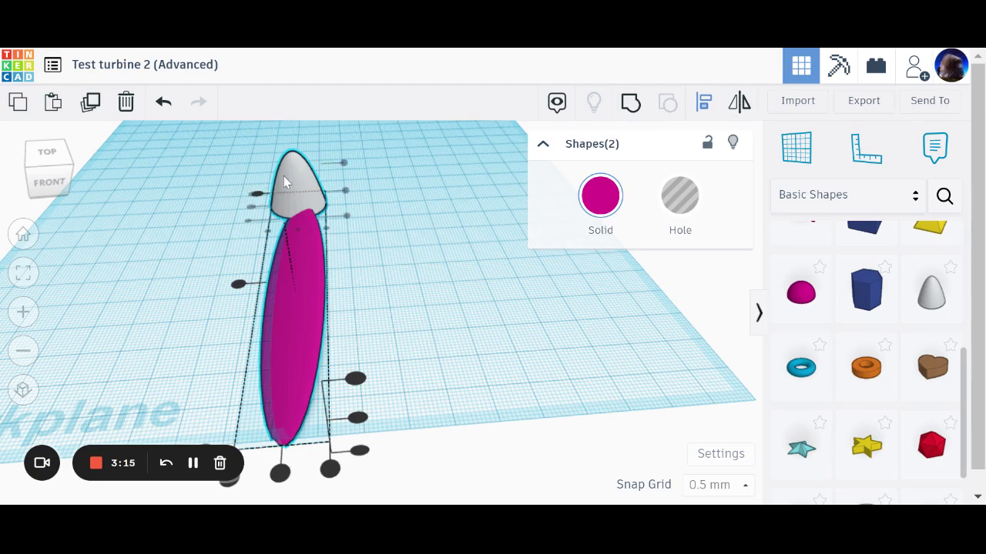
pyautogui.click(298, 226)
pyautogui.click(350, 275)
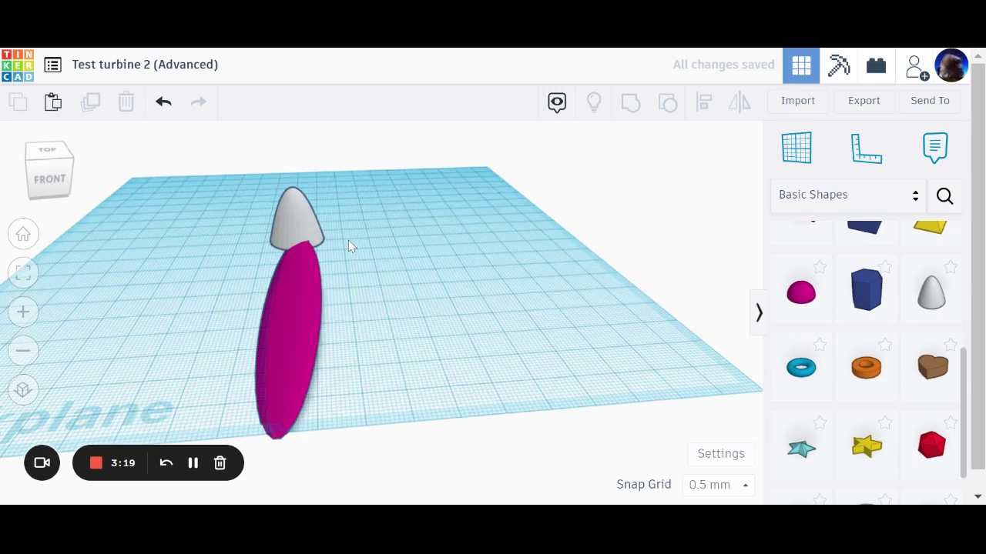
# - Raise the pitched blade slightly relative to the workplane
pyautogui.click(302, 287)
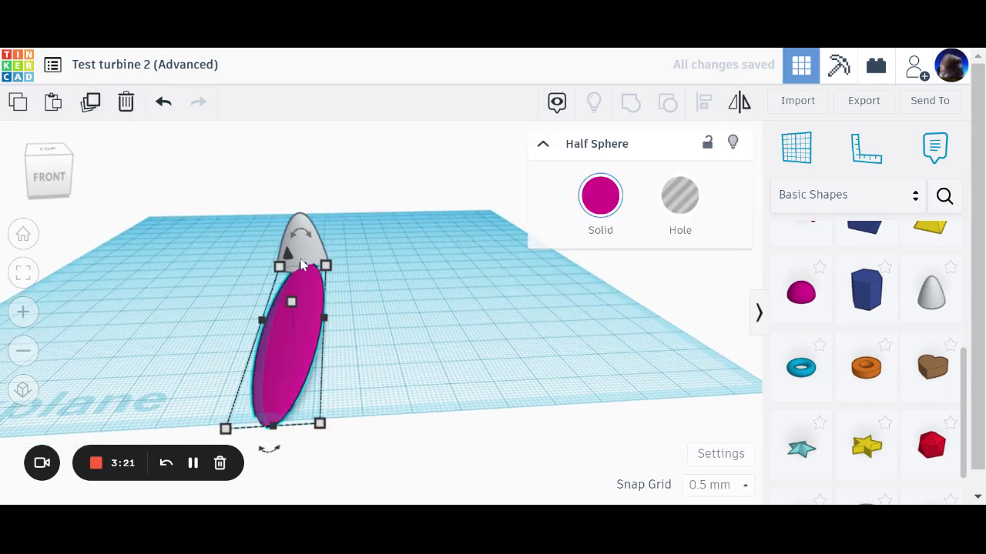
pyautogui.moveTo(288, 263); pyautogui.dragTo(297, 247)
pyautogui.click(388, 311)
pyautogui.moveTo(387, 310); pyautogui.dragTo(328, 347, button='right')
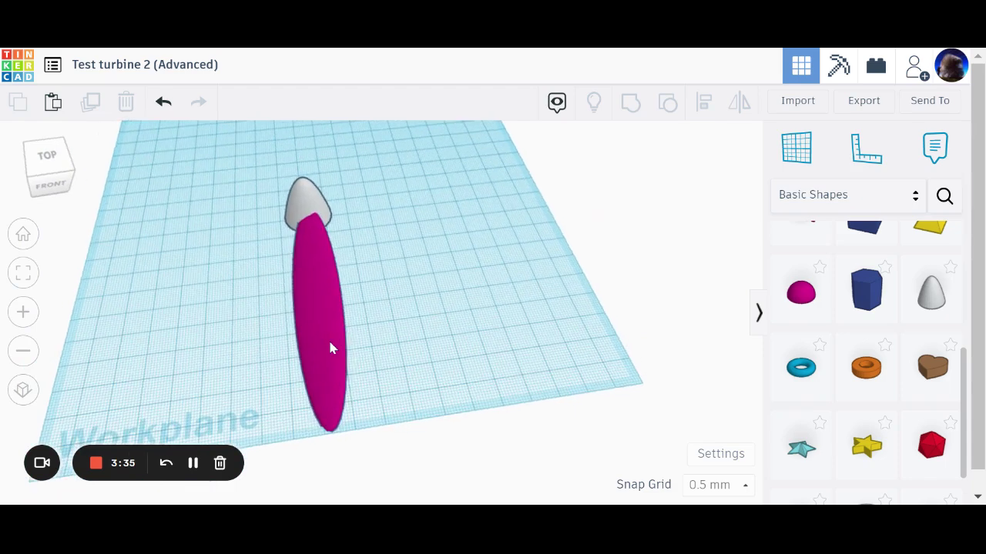
# - Duplicate the blade and move the copy straight along its length to the opposite side of the paraboloid hub
pyautogui.click(329, 348)
pyautogui.moveTo(405, 290); pyautogui.dragTo(416, 294, button='right')
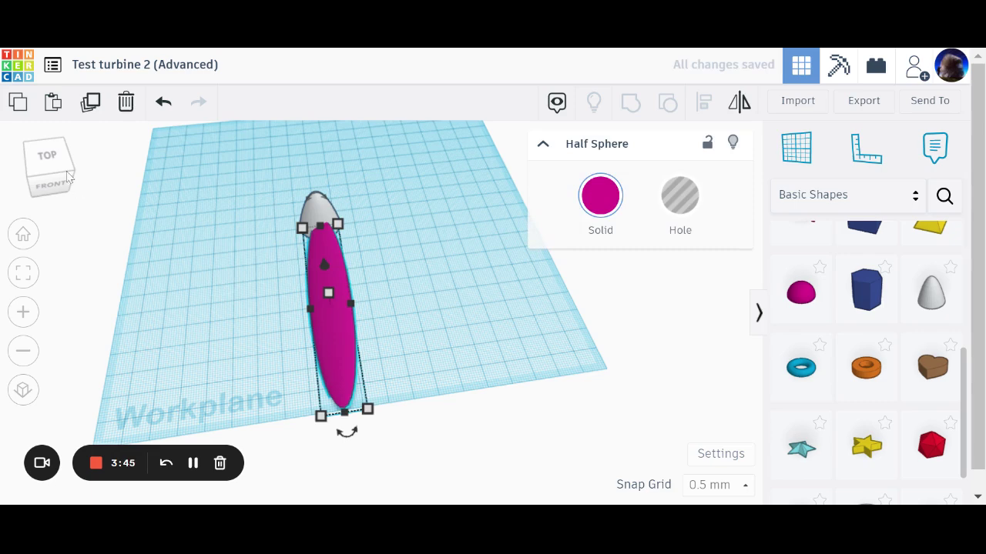
pyautogui.click(91, 114)
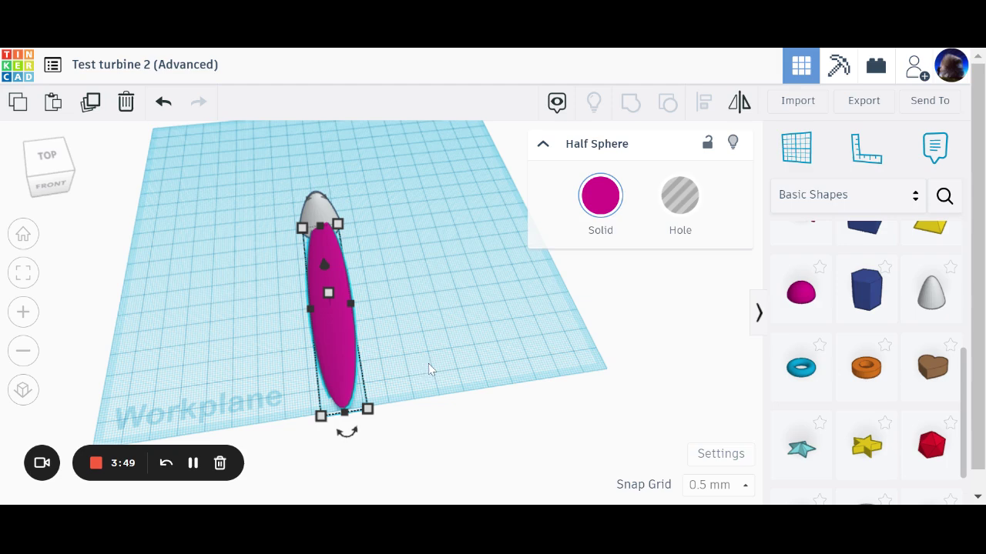
pyautogui.press('Up')
pyautogui.press('Up')
pyautogui.press('Up')
pyautogui.press('Up')
pyautogui.press('Up')
pyautogui.press('Up')
pyautogui.press('Up')
pyautogui.press('Up')
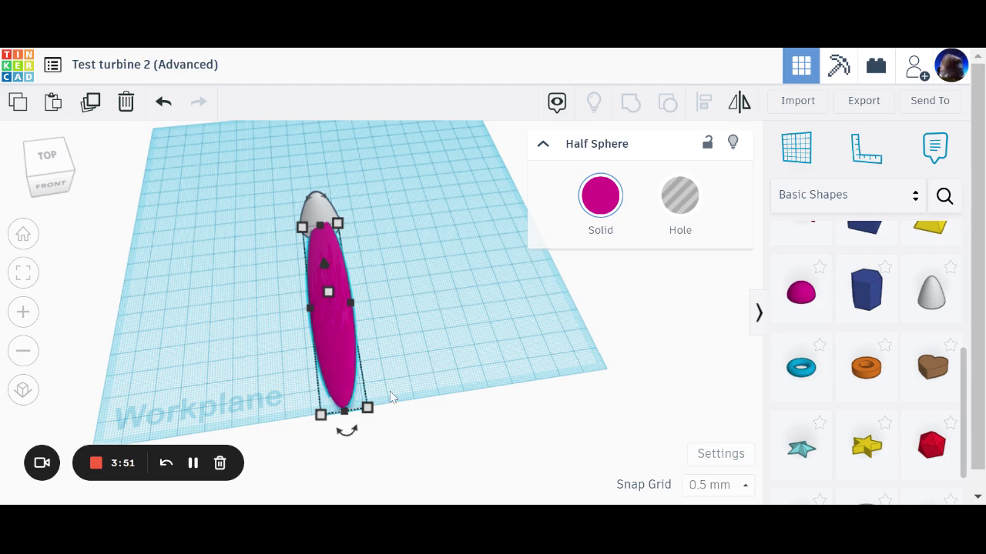
pyautogui.press('Up')
pyautogui.press('Up')
pyautogui.press('Up')
pyautogui.press('Up')
pyautogui.press('Up')
pyautogui.press('Up')
pyautogui.press('Up')
pyautogui.press('Up')
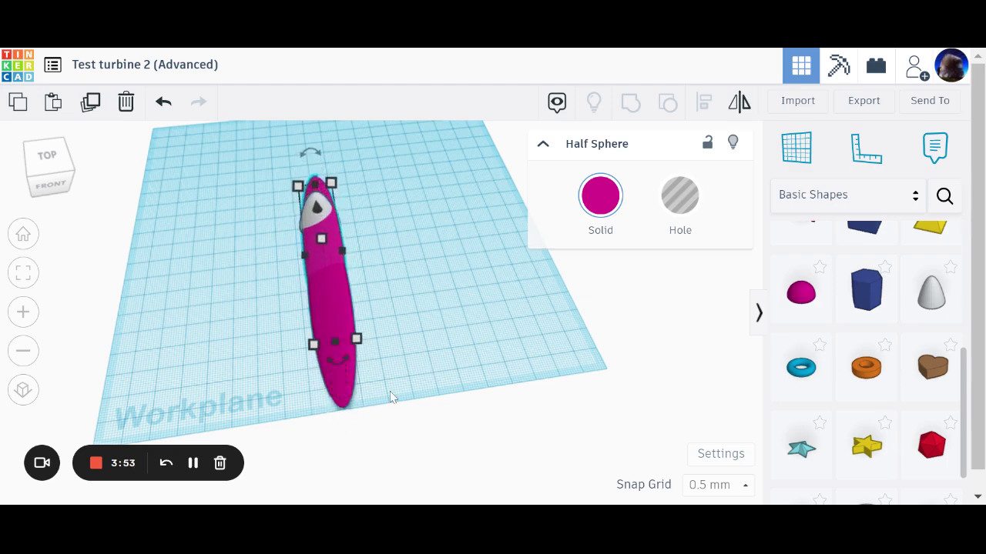
pyautogui.press('Up')
pyautogui.press('Up')
pyautogui.press('Up')
pyautogui.press('Up')
pyautogui.press('Up')
pyautogui.press('Up')
pyautogui.press('Up')
pyautogui.press('Up')
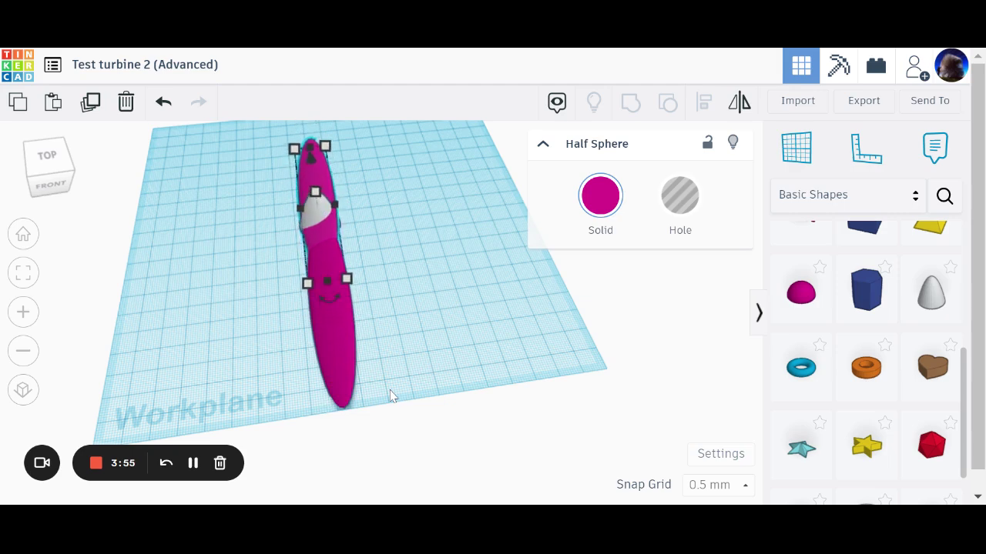
pyautogui.press('Up')
pyautogui.press('Up')
pyautogui.press('Up')
pyautogui.press('Up')
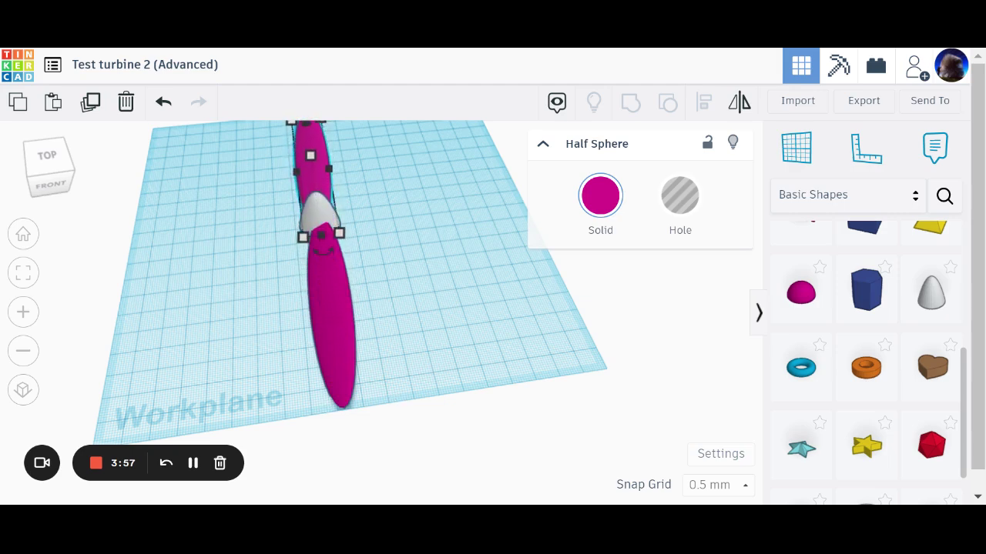
# - Nudge the duplicate blade outward in 0.5 mm grid steps until its inner end sits at the hub's centre
pyautogui.moveTo(407, 301); pyautogui.dragTo(262, 412, button='right')
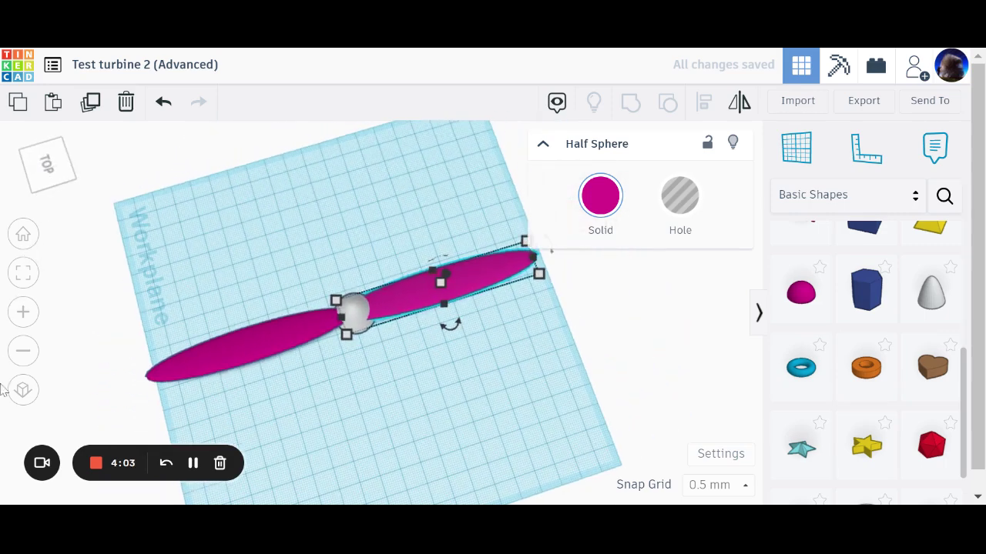
pyautogui.click(24, 391)
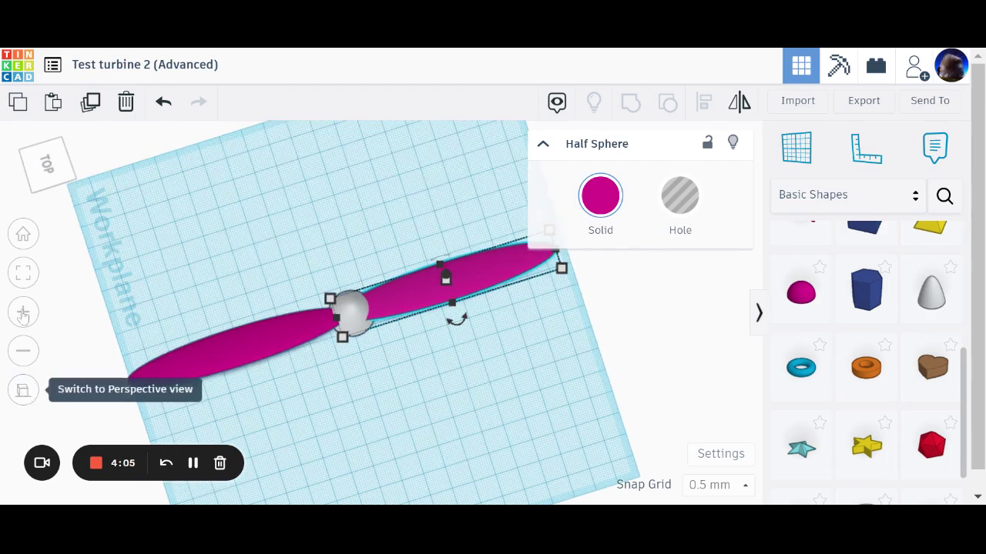
pyautogui.click(51, 171)
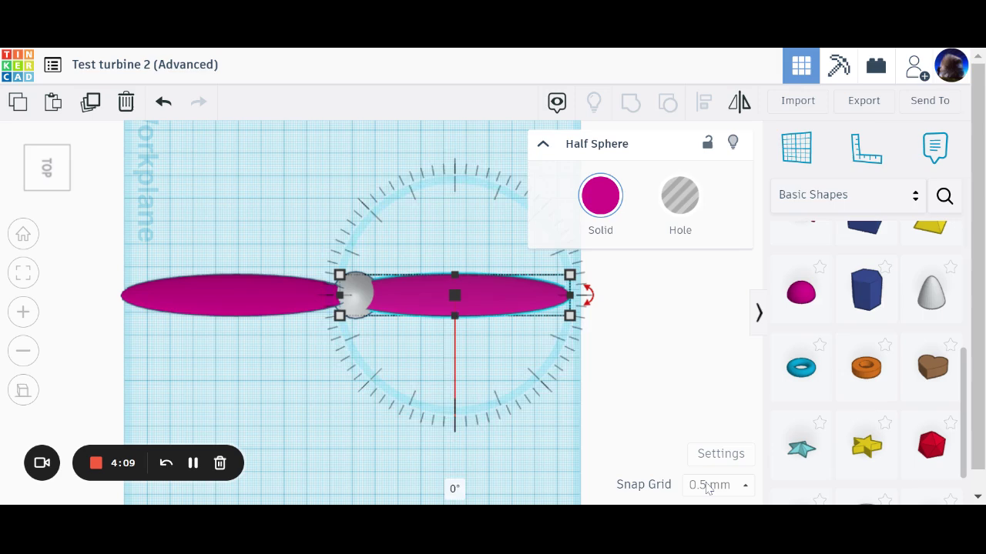
pyautogui.press('Right')
pyautogui.press('Right')
pyautogui.press('Right')
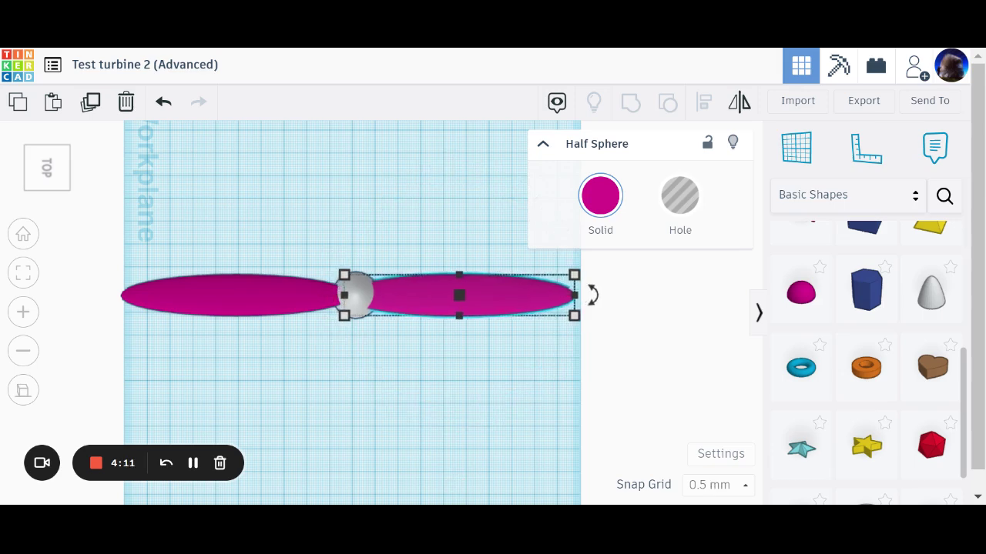
pyautogui.press('Right')
pyautogui.press('Right')
pyautogui.press('Right')
pyautogui.press('Right')
pyautogui.press('Right')
pyautogui.press('Right')
pyautogui.press('Right')
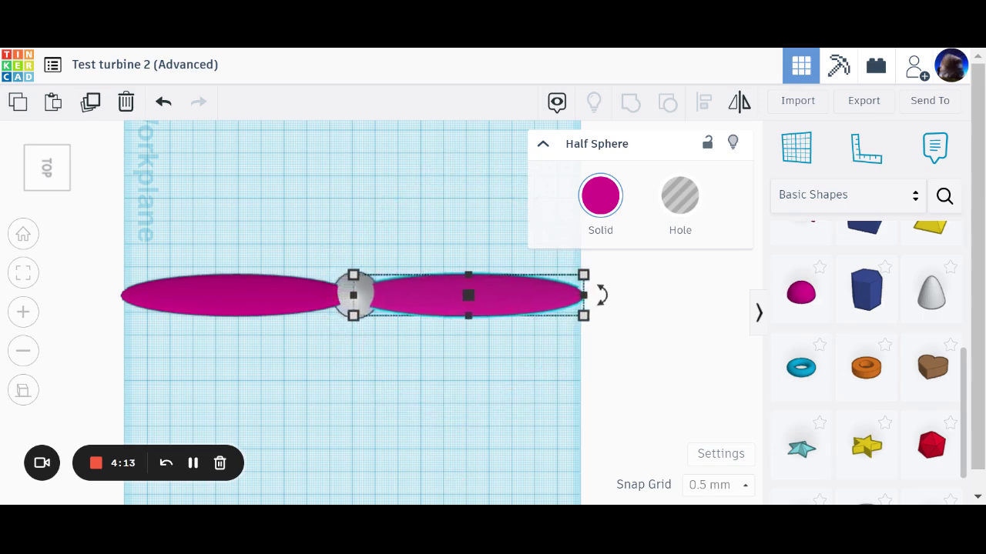
pyautogui.press('Right')
pyautogui.press('Right')
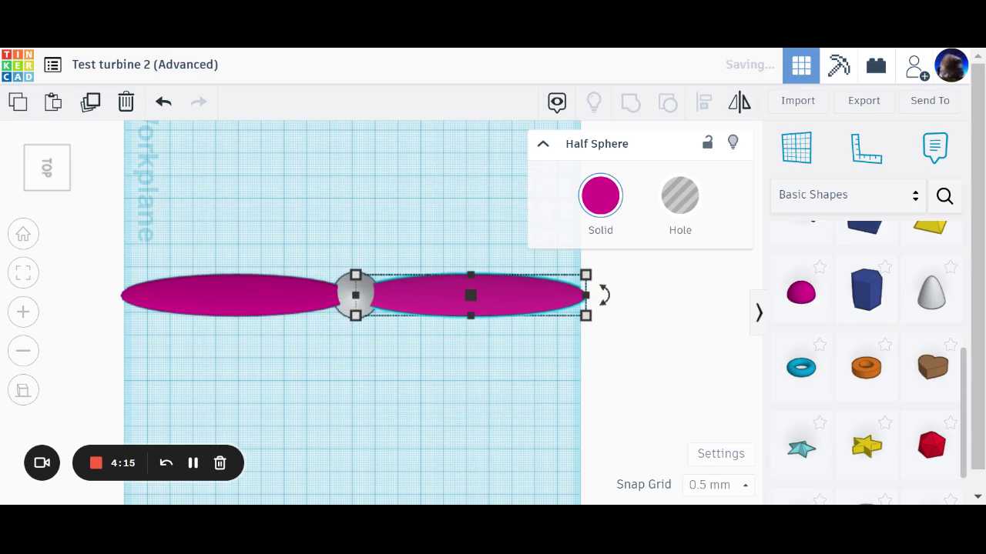
# - Mirror the duplicate blade across its width so its pitch is opposite to the first blade's
pyautogui.moveTo(471, 425); pyautogui.dragTo(223, 311, button='right')
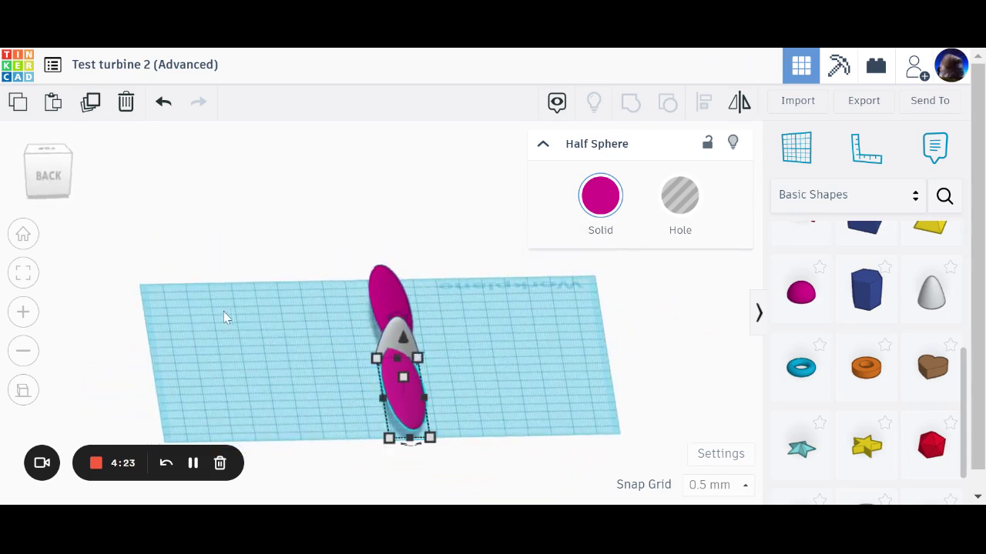
pyautogui.click(480, 403)
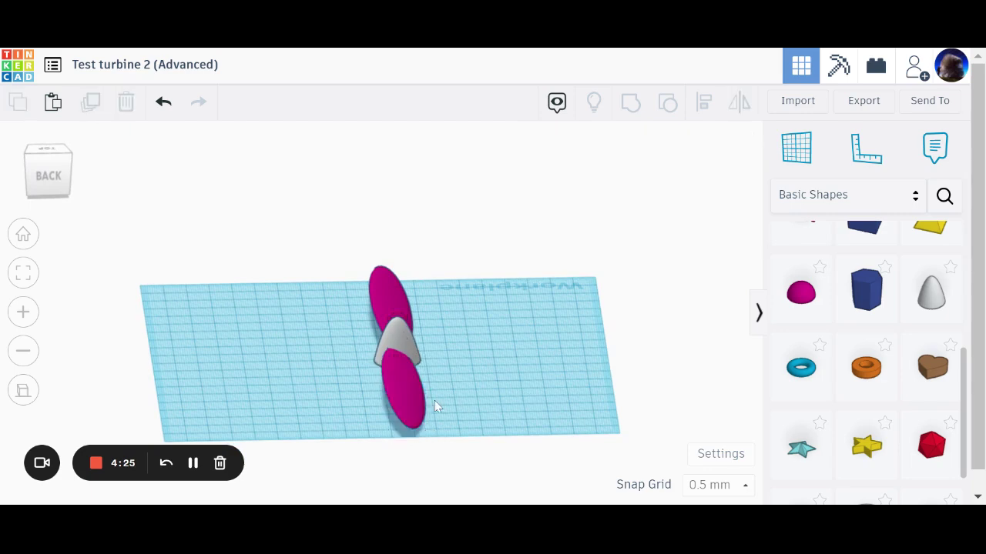
pyautogui.click(413, 401)
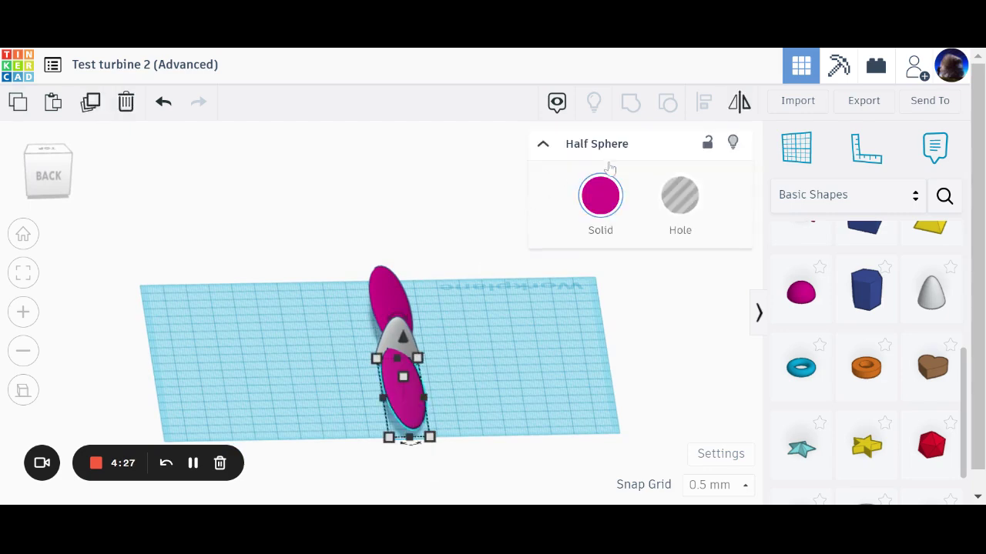
pyautogui.click(739, 104)
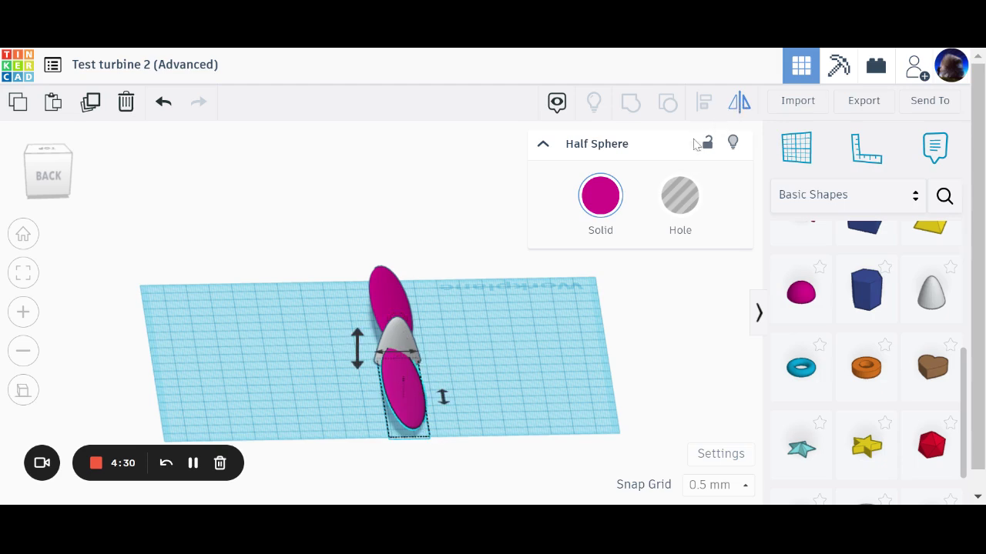
pyautogui.click(420, 359)
pyautogui.click(479, 365)
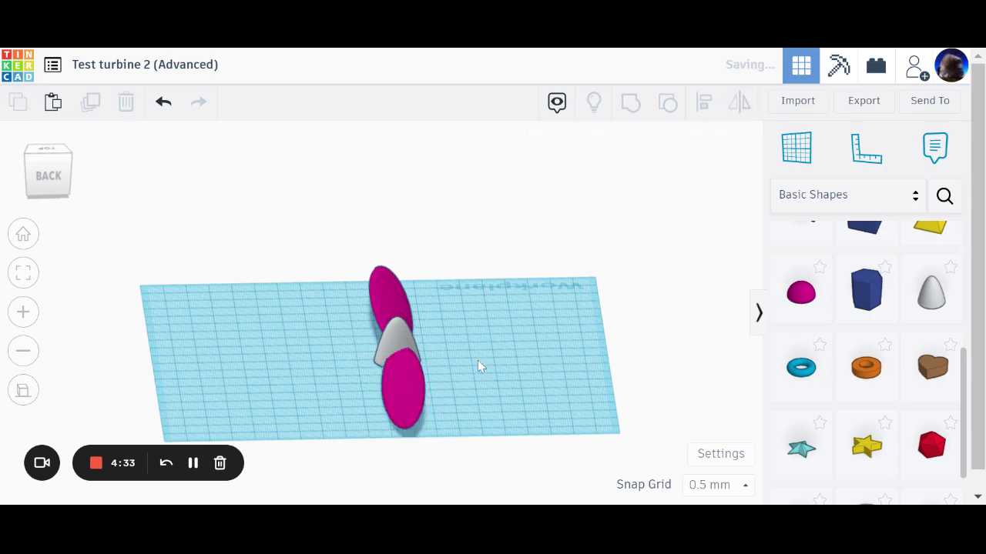
# - Duplicate both blades together and rotate the copied pair by -60° around the hub in the horizontal plane
pyautogui.moveTo(480, 365); pyautogui.dragTo(197, 454, button='right')
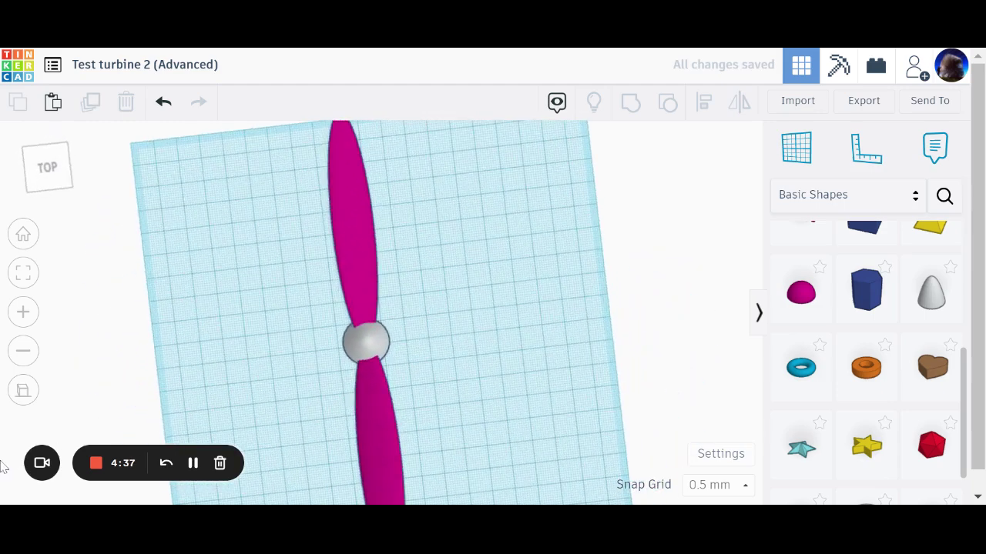
pyautogui.scroll(-1, 193, 463)
pyautogui.scroll(-1, 193, 463)
pyautogui.scroll(-3, 407, 388)
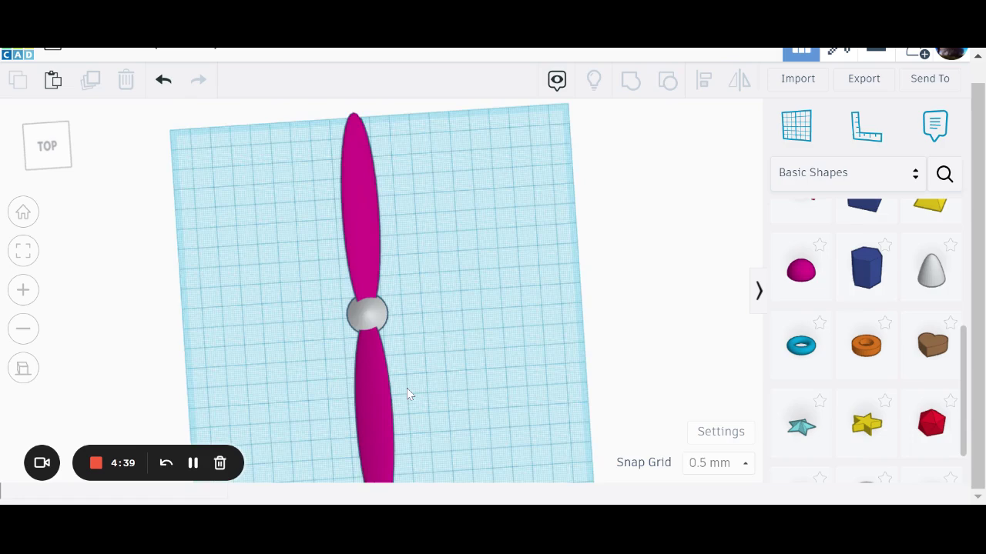
pyautogui.moveTo(430, 392); pyautogui.dragTo(429, 347, button='middle')
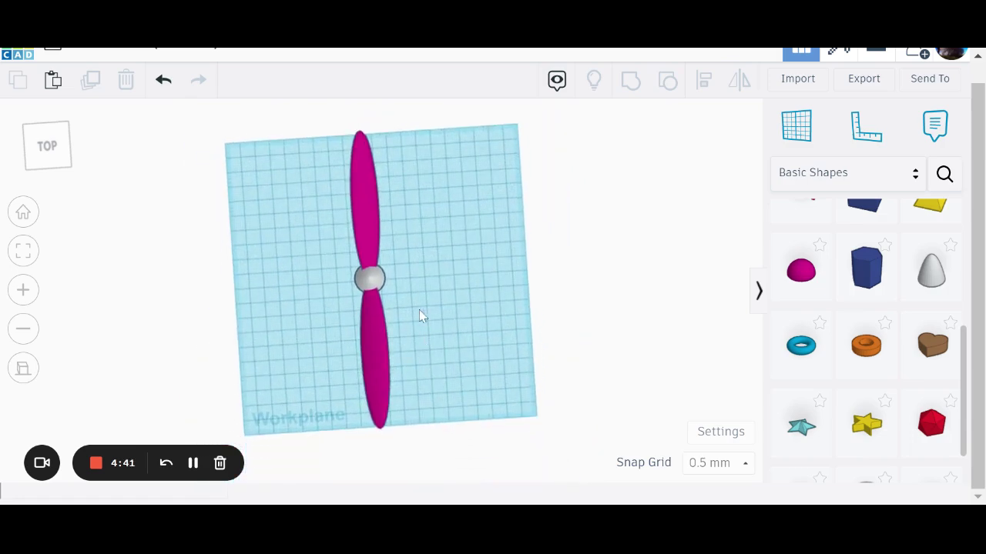
pyautogui.click(374, 226)
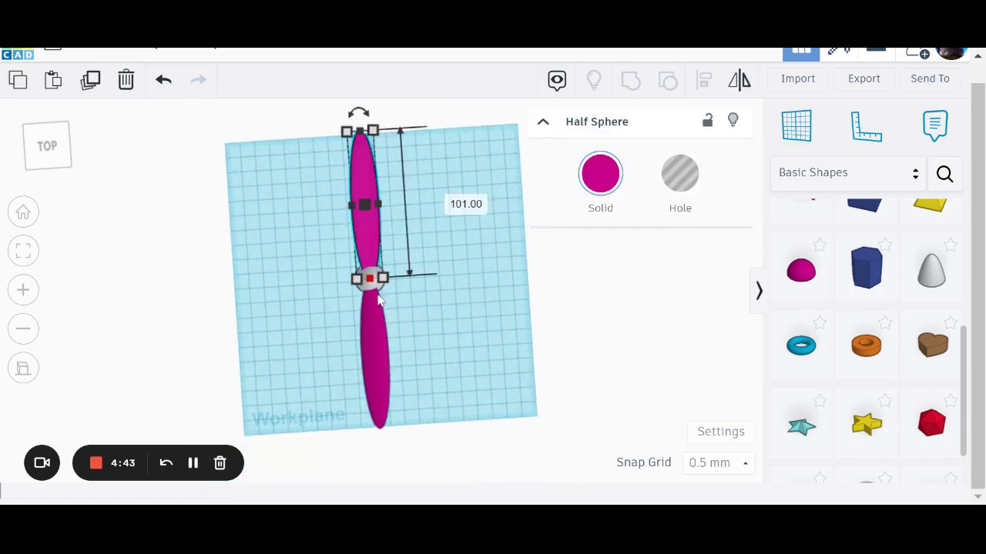
pyautogui.keyDown('shift'); pyautogui.click(376, 350); pyautogui.keyUp('shift')
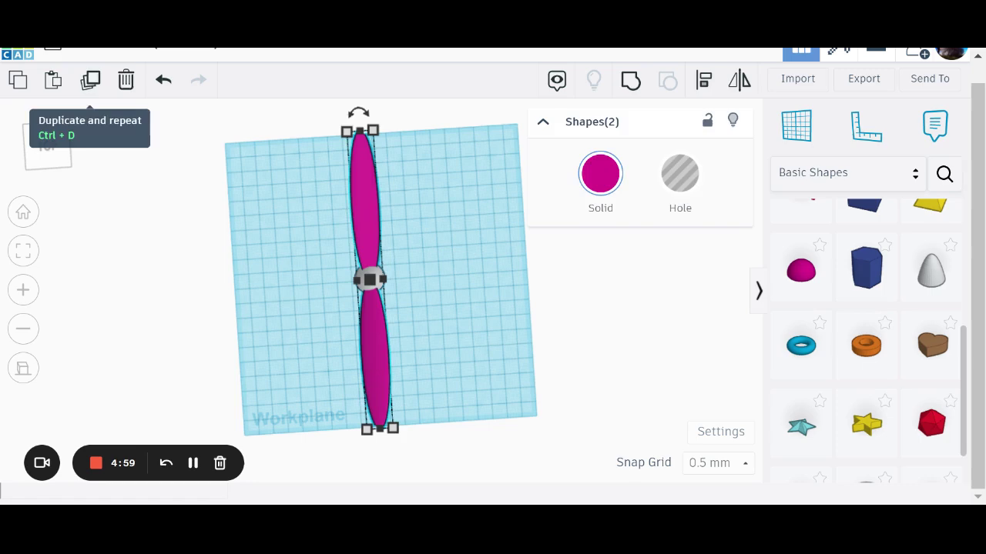
pyautogui.click(92, 82)
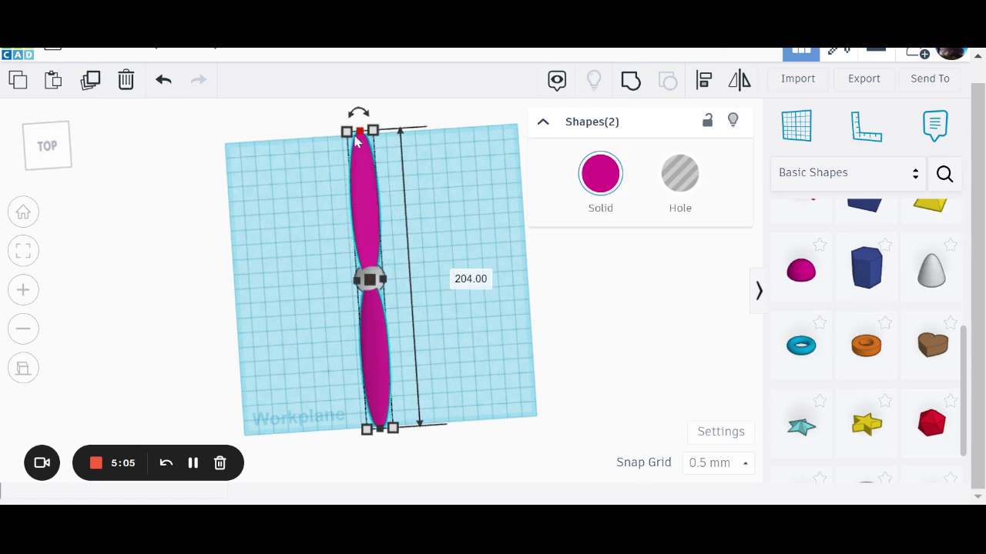
pyautogui.moveTo(358, 115); pyautogui.dragTo(228, 215)
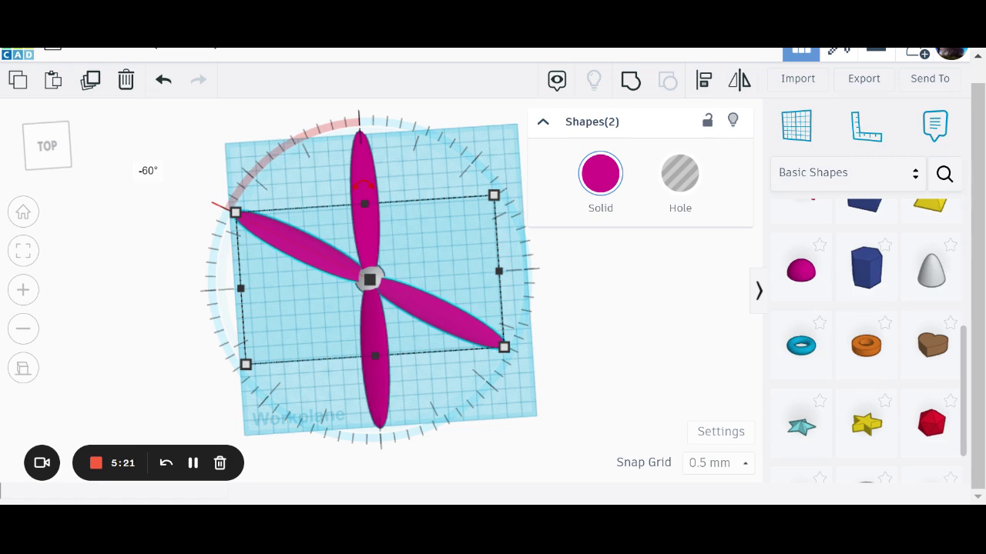
# - Duplicate and repeat the rotation of the blade pair to complete a six-blade rotor around the hub
pyautogui.moveTo(215, 205); pyautogui.dragTo(216, 205)
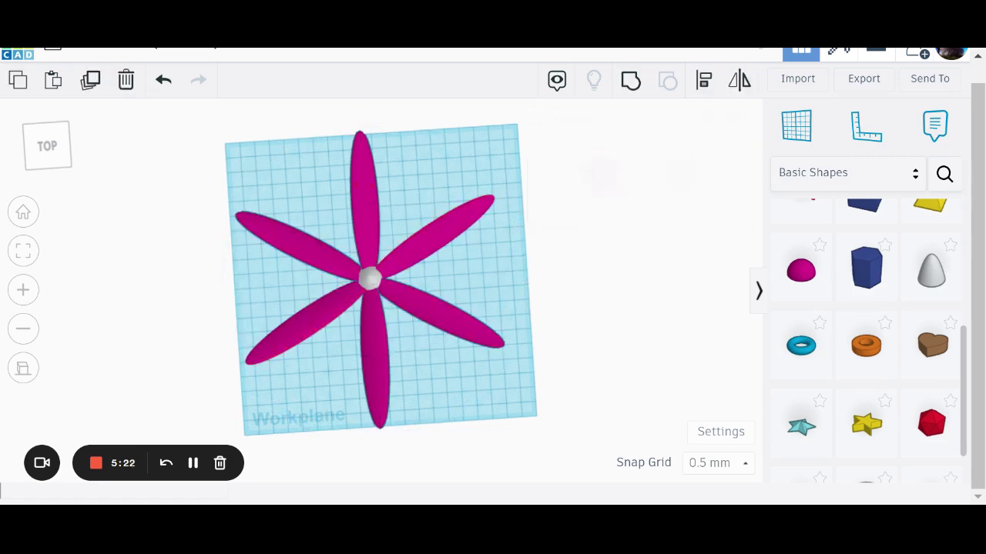
pyautogui.click(153, 242)
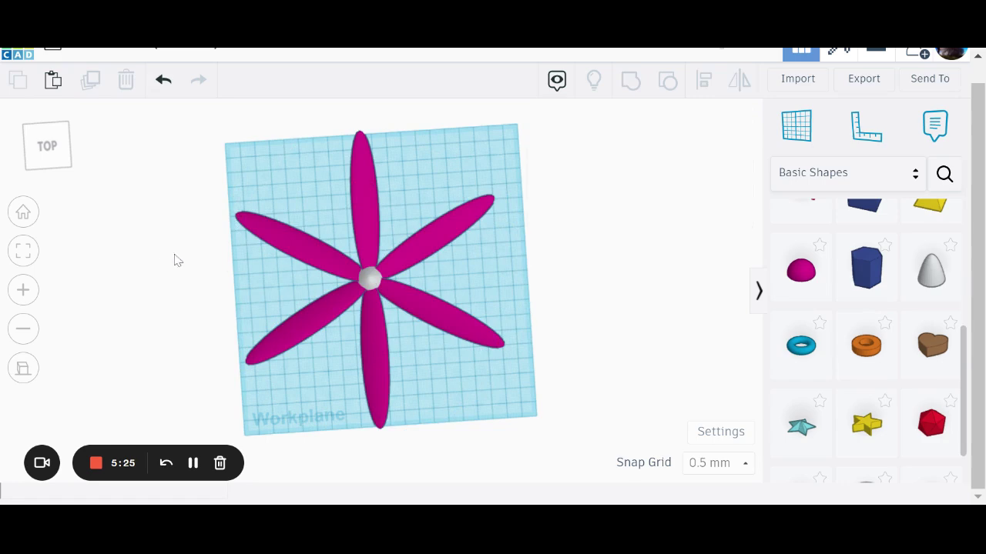
pyautogui.moveTo(539, 418); pyautogui.dragTo(378, 392, button='right')
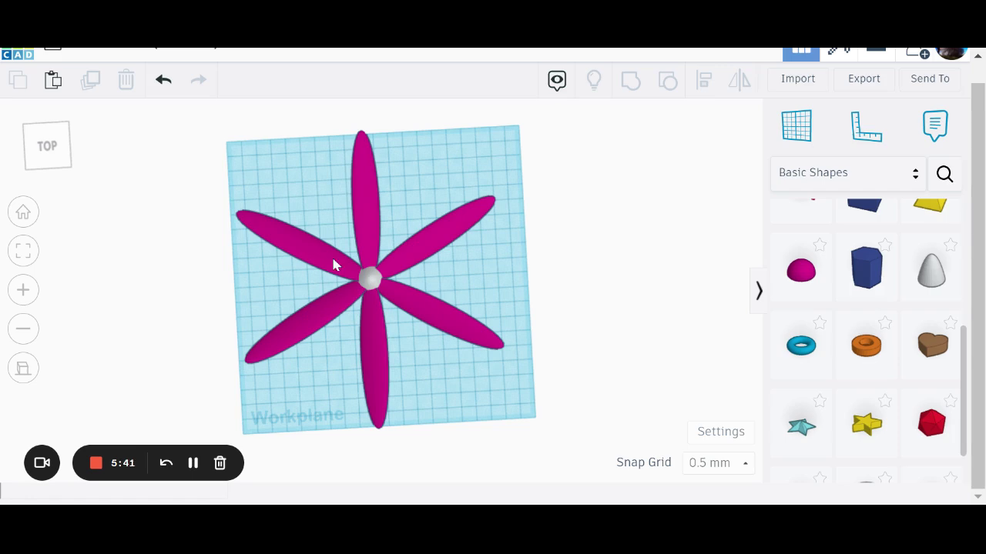
# - Delete every second blade of the six-blade rotor, leaving three evenly spaced blades around the hub
pyautogui.click(333, 266)
pyautogui.press('Delete')
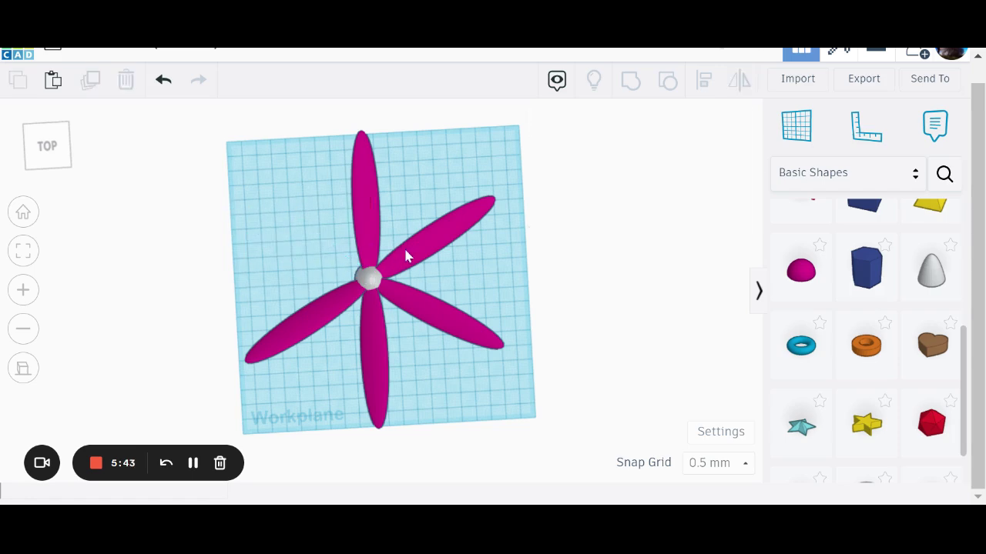
pyautogui.click(408, 257)
pyautogui.press('Delete')
pyautogui.click(380, 341)
pyautogui.press('Delete')
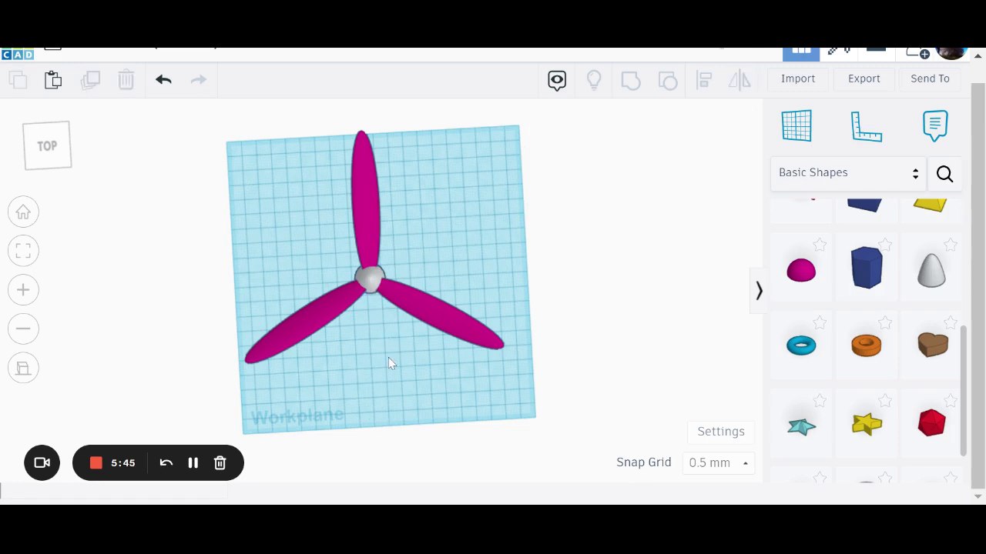
# - Group the three remaining blades and the paraboloid hub into a single solid rotor
pyautogui.moveTo(388, 357); pyautogui.dragTo(344, 311, button='right')
pyautogui.scroll(-4, 372, 343)
pyautogui.scroll(3, 361, 306)
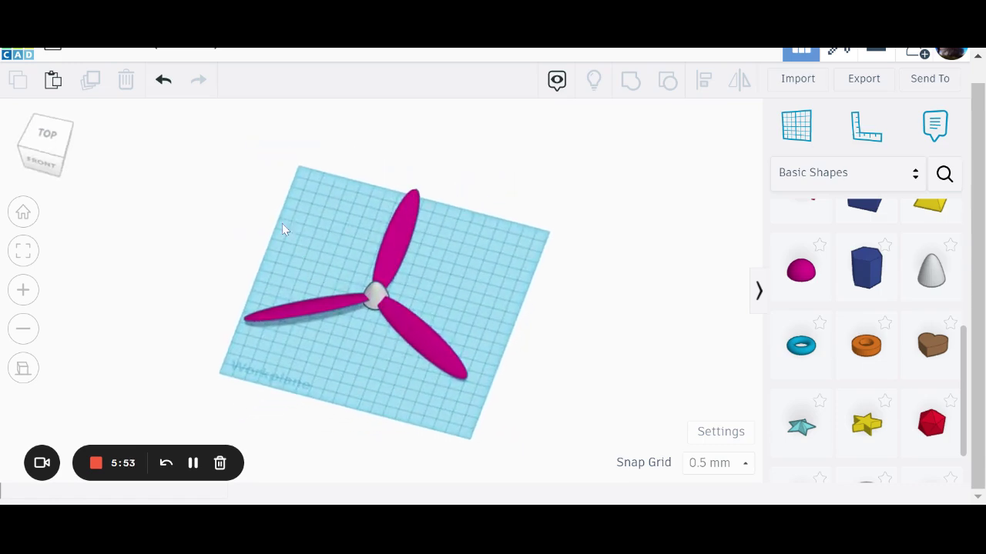
pyautogui.moveTo(220, 170); pyautogui.dragTo(504, 402)
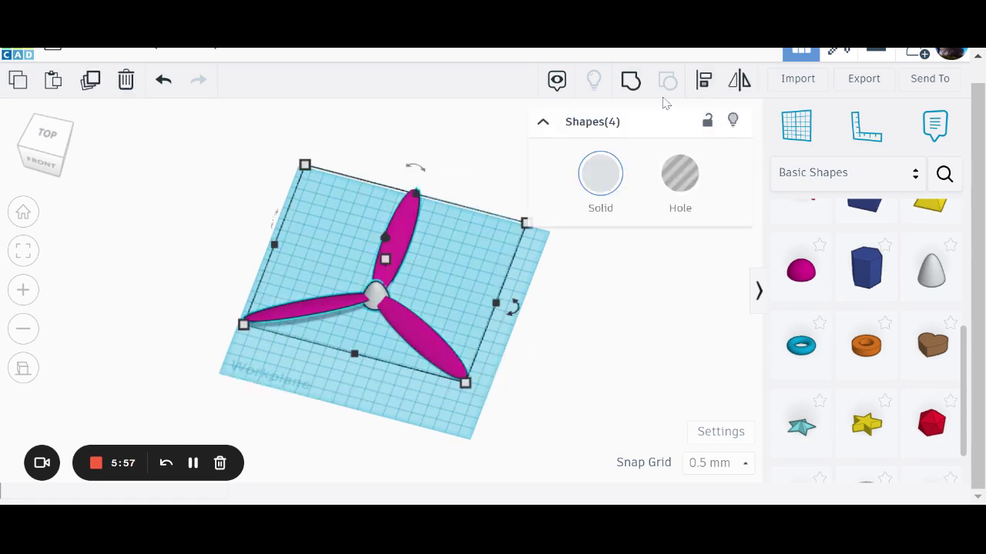
pyautogui.click(631, 80)
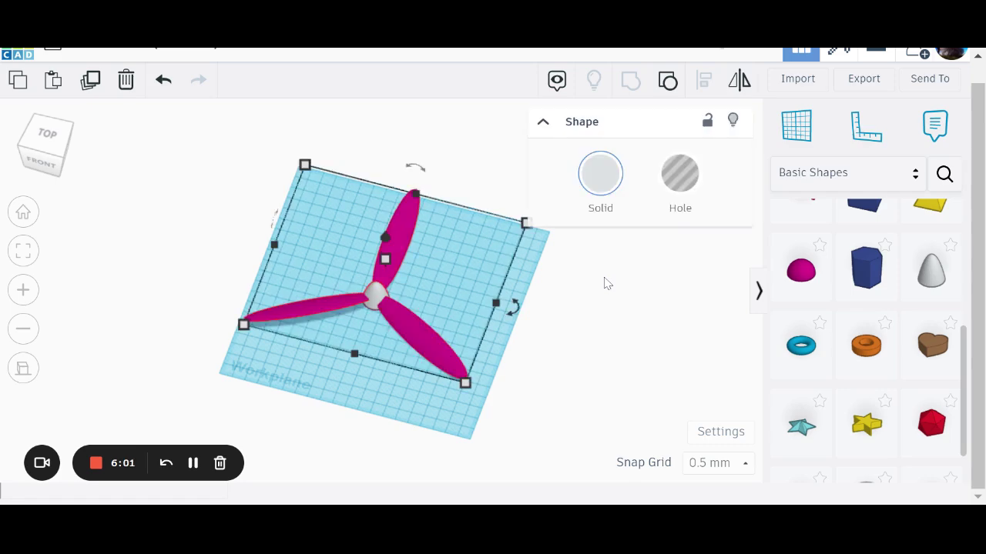
pyautogui.click(574, 327)
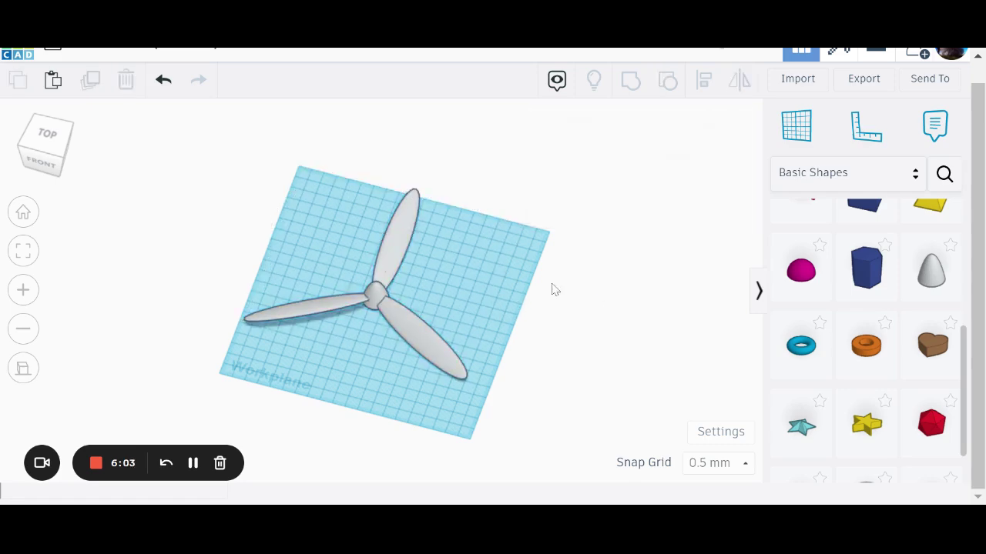
pyautogui.moveTo(539, 319); pyautogui.dragTo(497, 307, button='right')
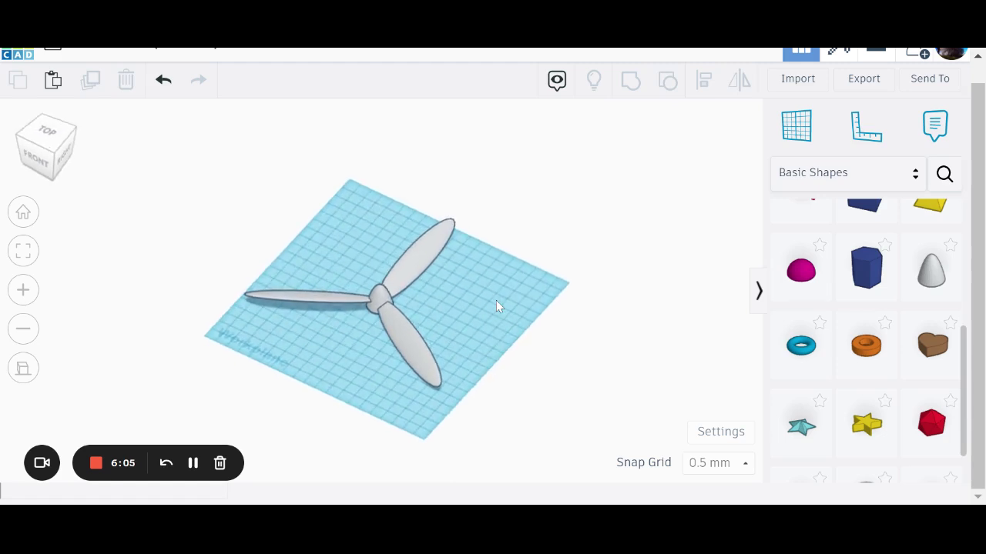
pyautogui.click(869, 182)
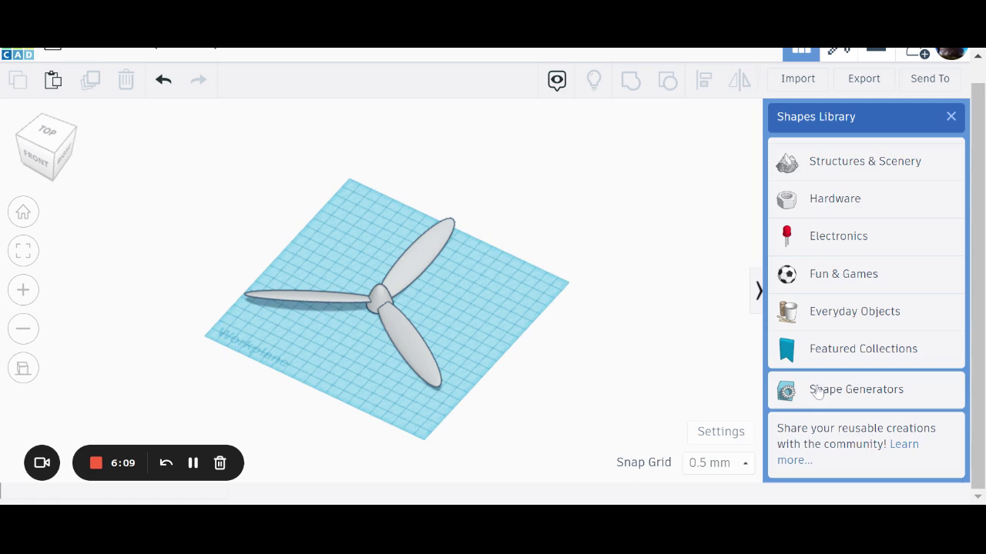
pyautogui.click(583, 288)
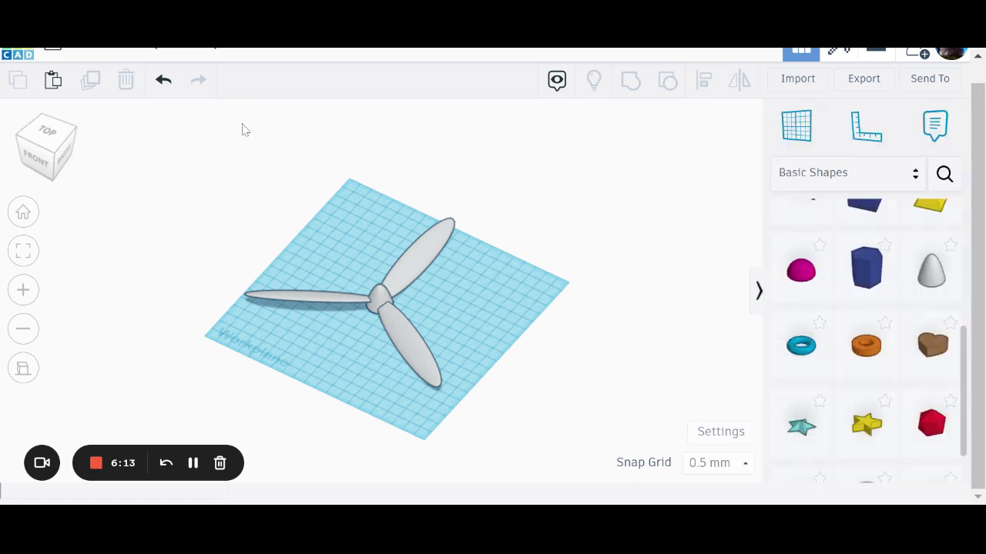